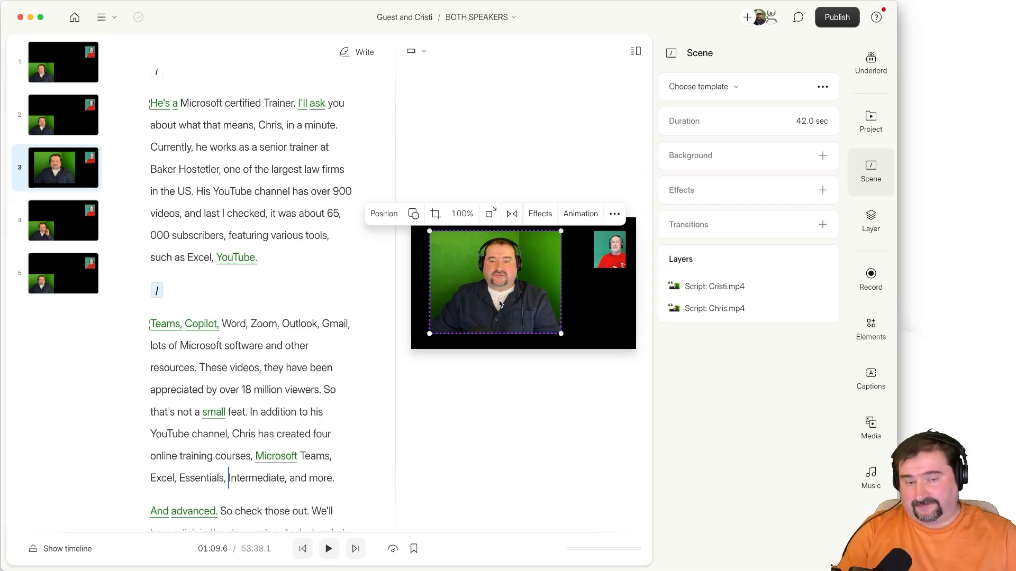
Show the timeline and zoom it out until all five scenes fit in view
{"action": "left_click", "coordinate": [86, 555]}
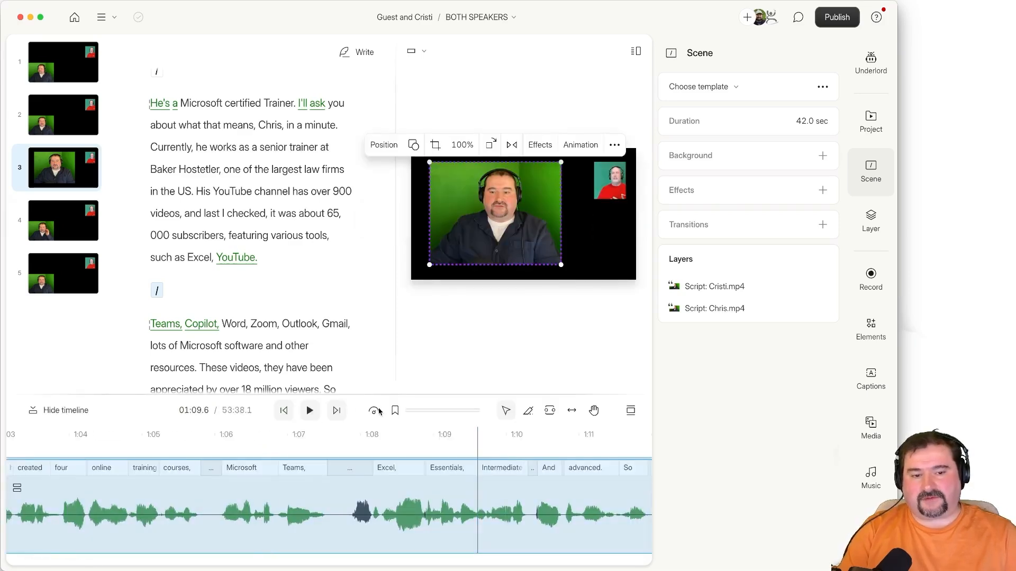
{"action": "scroll", "coordinate": [335, 470], "scroll_direction": "down", "scroll_amount": 5}
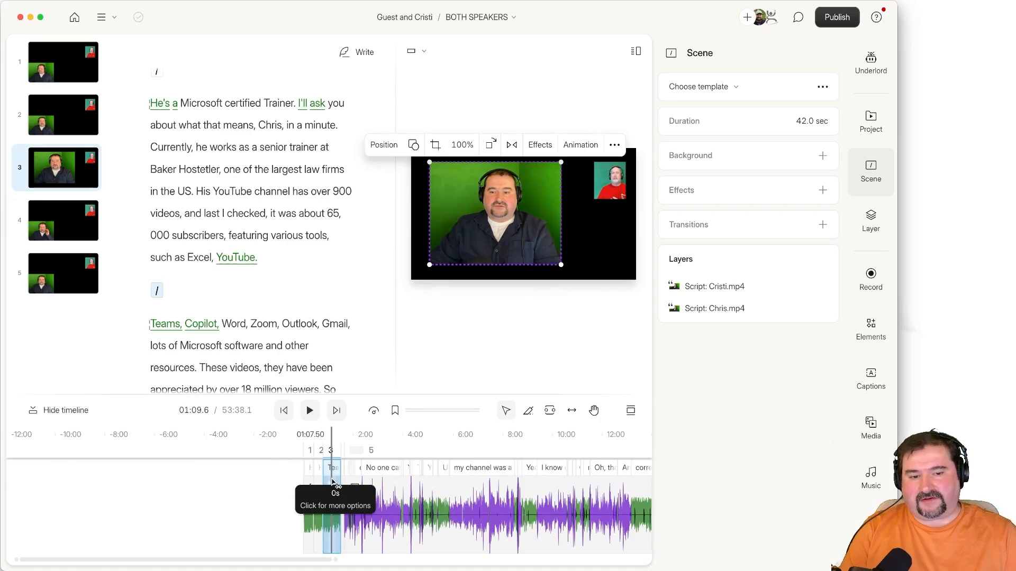
{"action": "scroll", "coordinate": [333, 482], "scroll_direction": "up", "scroll_amount": 1}
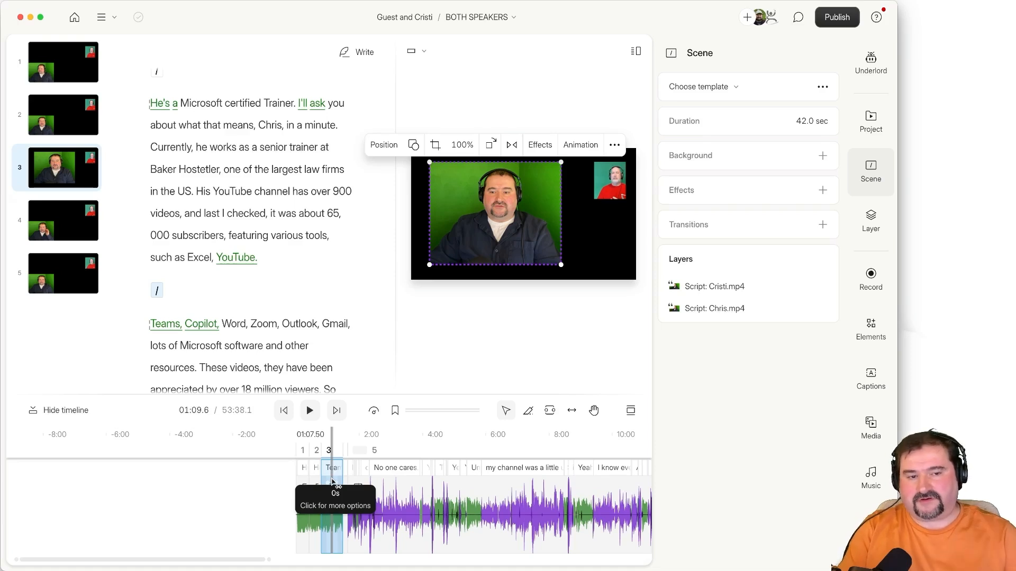
Move scene 3's large green-screen speaker video into the upper-left corner of the frame
{"action": "left_click", "coordinate": [503, 312]}
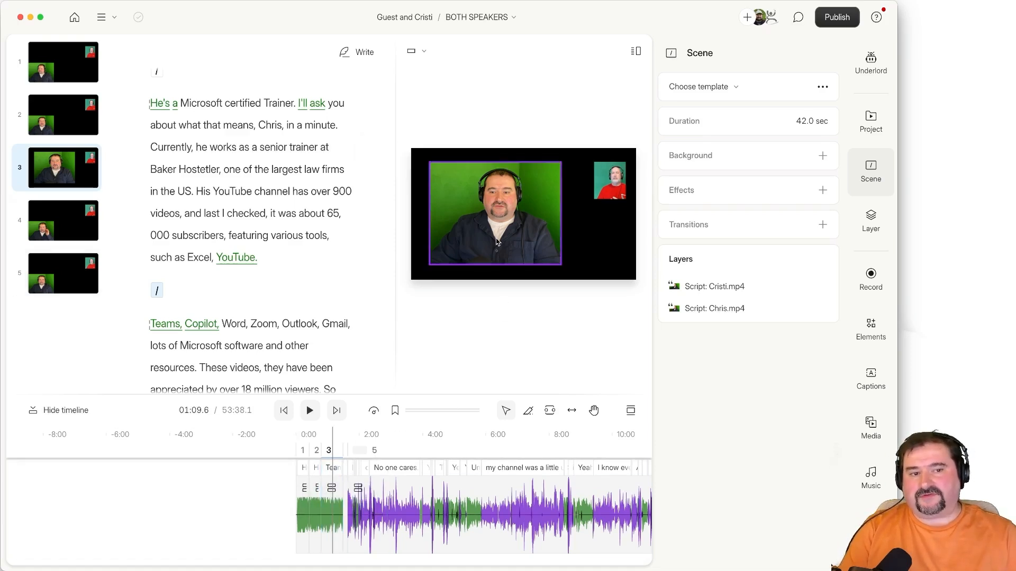
{"action": "left_click", "coordinate": [475, 235]}
{"action": "left_click_drag", "start_coordinate": [475, 235], "coordinate": [457, 222]}
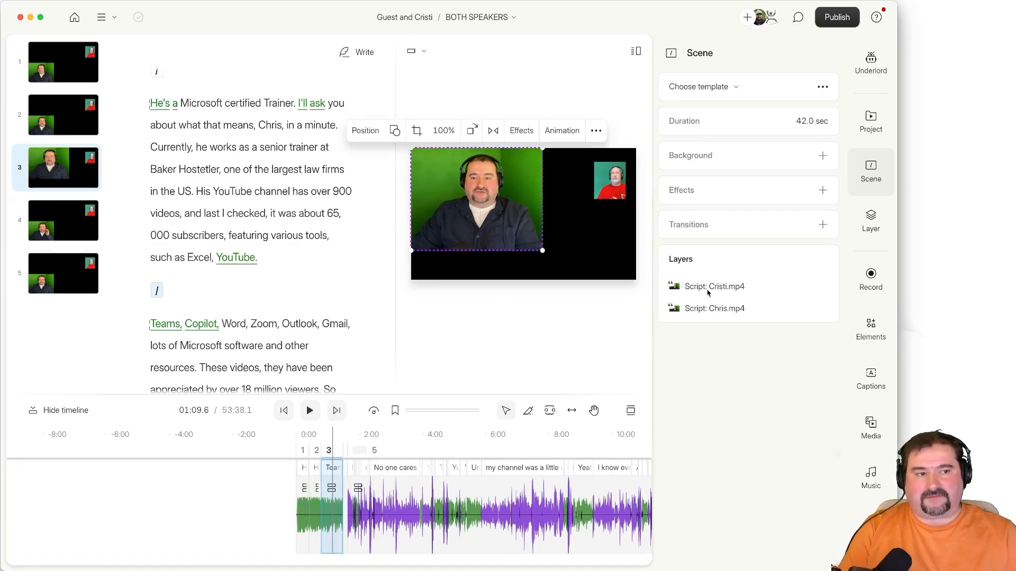
Enlarge the canvas preview, then shrink the green-screen speaker video to about 698 × 524 and place it near the frame's lower-left corner
{"action": "left_click", "coordinate": [870, 171]}
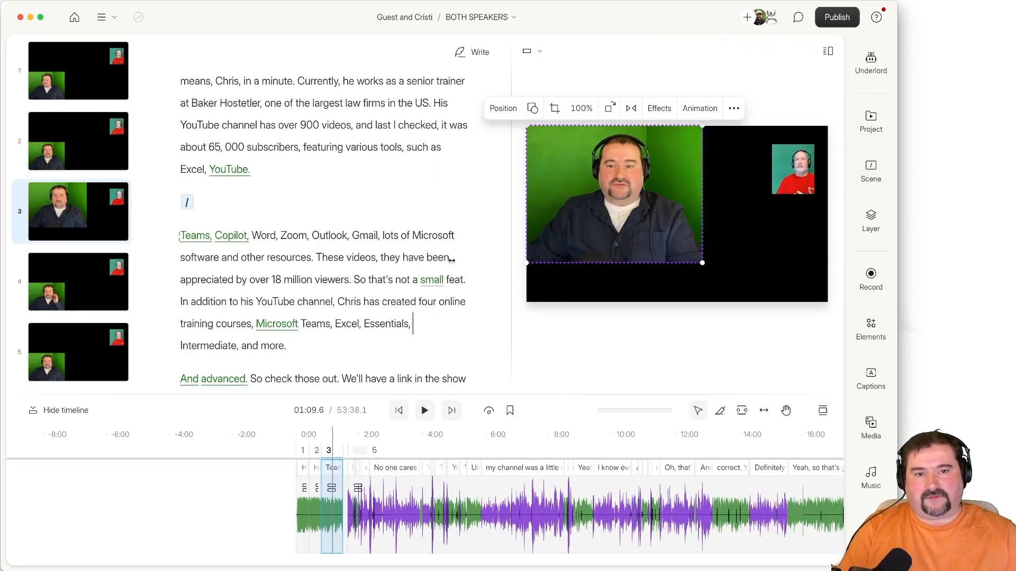
{"action": "left_click_drag", "start_coordinate": [451, 259], "coordinate": [384, 259]}
{"action": "mouse_move", "coordinate": [556, 210]}
{"action": "left_mouse_down"}
{"action": "mouse_move", "coordinate": [624, 227]}
{"action": "mouse_move", "coordinate": [570, 230]}
{"action": "mouse_move", "coordinate": [564, 203]}
{"action": "left_mouse_up"}
{"action": "left_click_drag", "start_coordinate": [668, 301], "coordinate": [582, 233]}
{"action": "left_click_drag", "start_coordinate": [529, 214], "coordinate": [633, 229]}
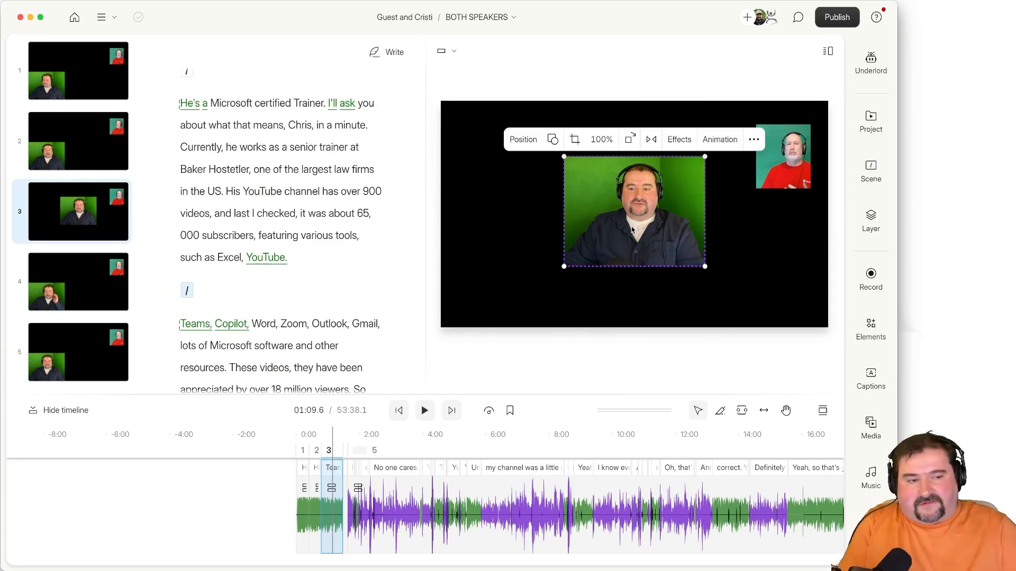
{"action": "left_click_drag", "start_coordinate": [632, 229], "coordinate": [519, 266]}
Add a custom animation to the green-screen speaker video in scene 3, starting at about 01:09.6
{"action": "scroll", "coordinate": [331, 515], "scroll_direction": "up", "scroll_amount": 5}
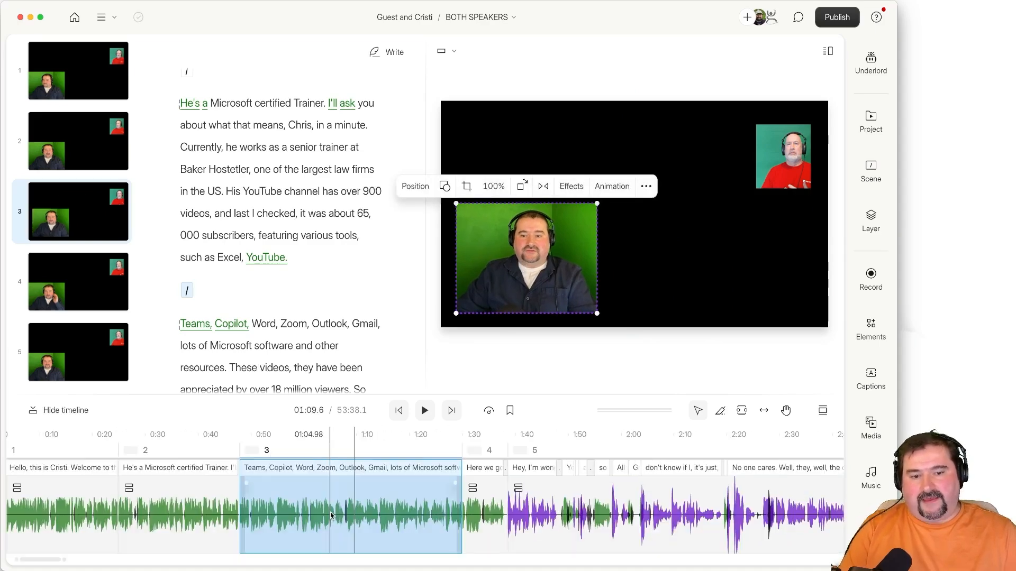
{"action": "left_click", "coordinate": [871, 225]}
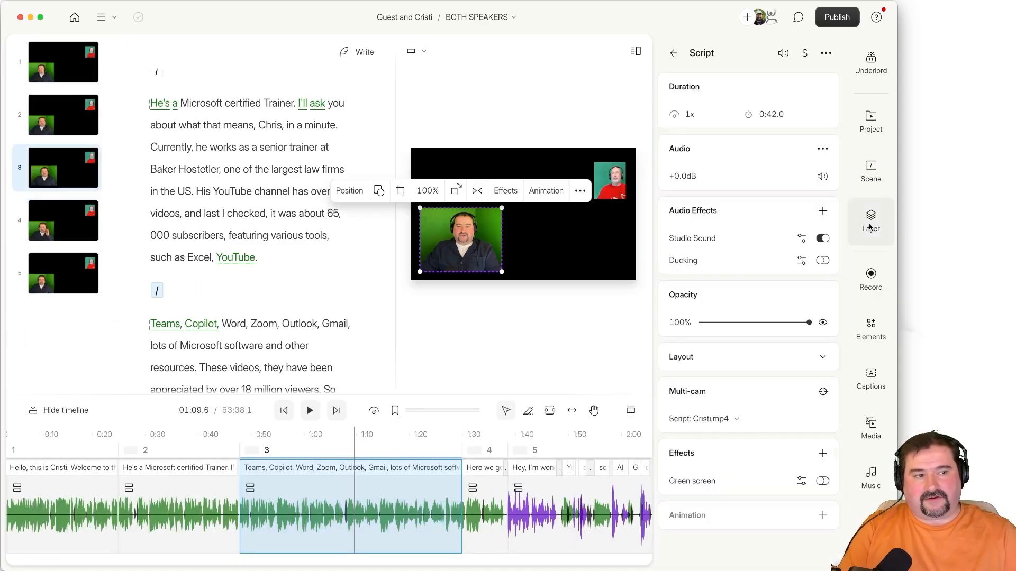
{"action": "left_click", "coordinate": [821, 516]}
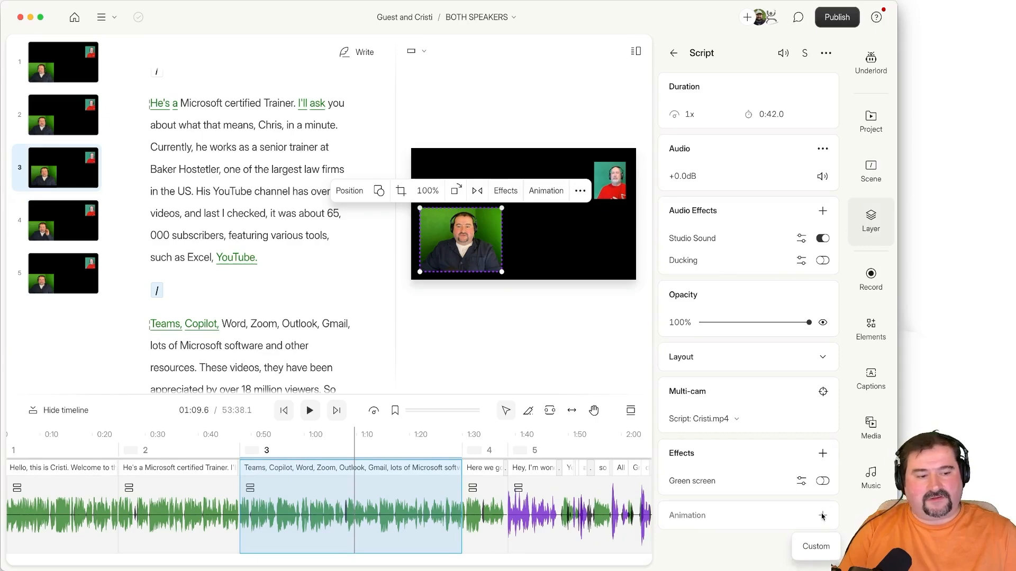
{"action": "key", "text": "super+minus"}
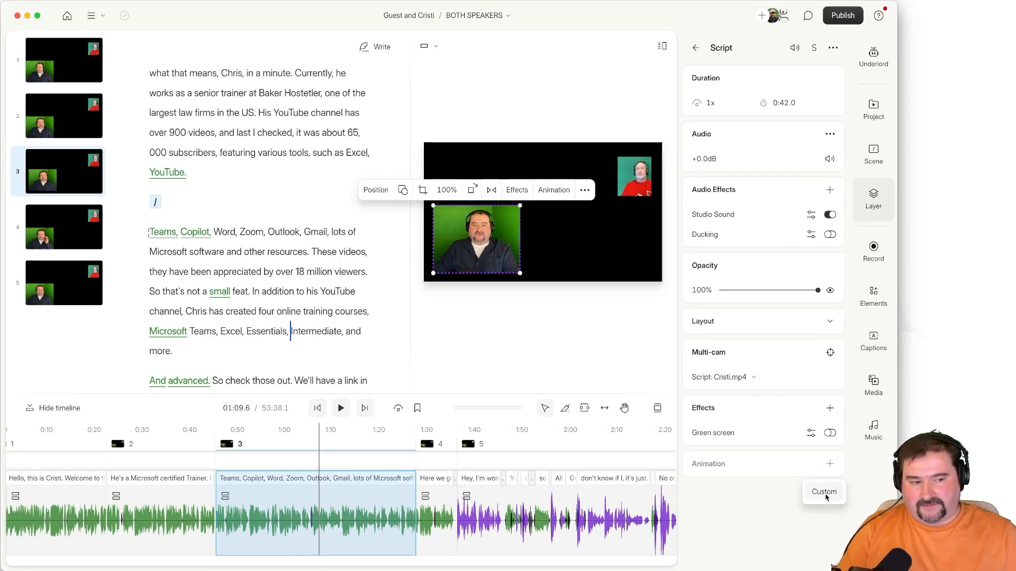
{"action": "left_click", "coordinate": [824, 492]}
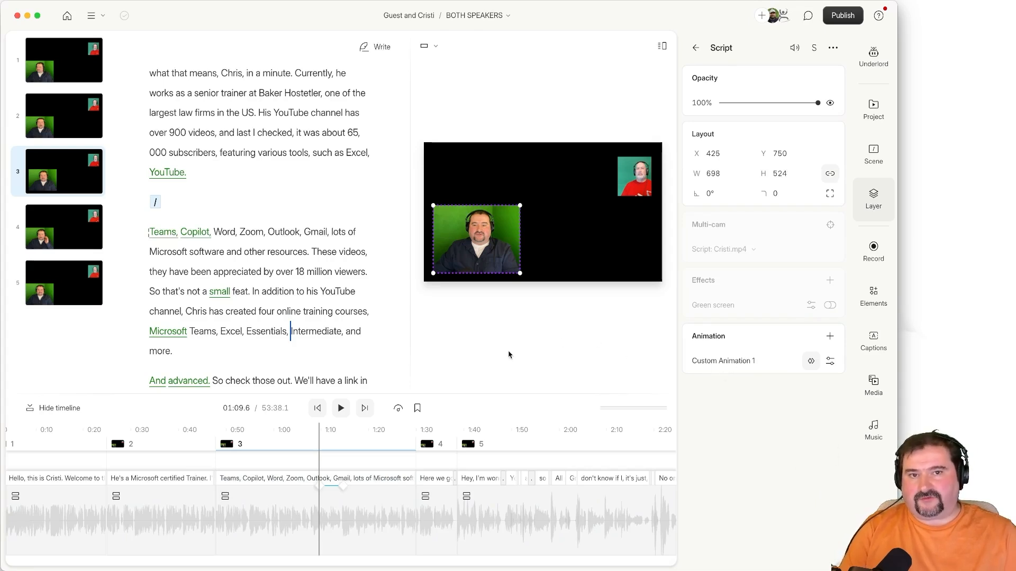
At the custom animation's end keyframe (01:14.5), move the speaker video across to the frame's lower-right area, about X 1483, Y 741
{"action": "scroll", "coordinate": [326, 496], "scroll_direction": "up", "scroll_amount": 1}
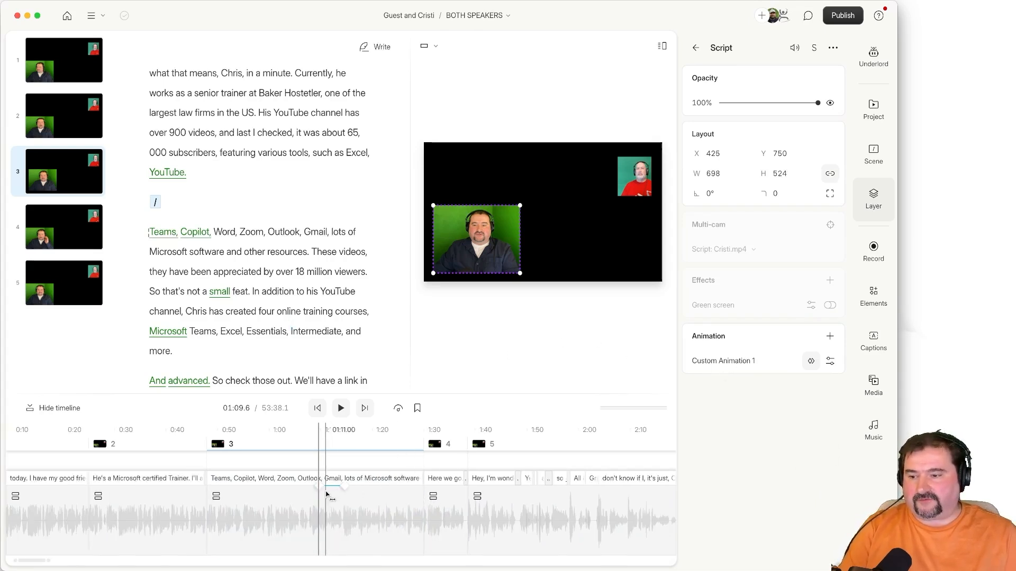
{"action": "scroll", "coordinate": [326, 495], "scroll_direction": "up", "scroll_amount": 5}
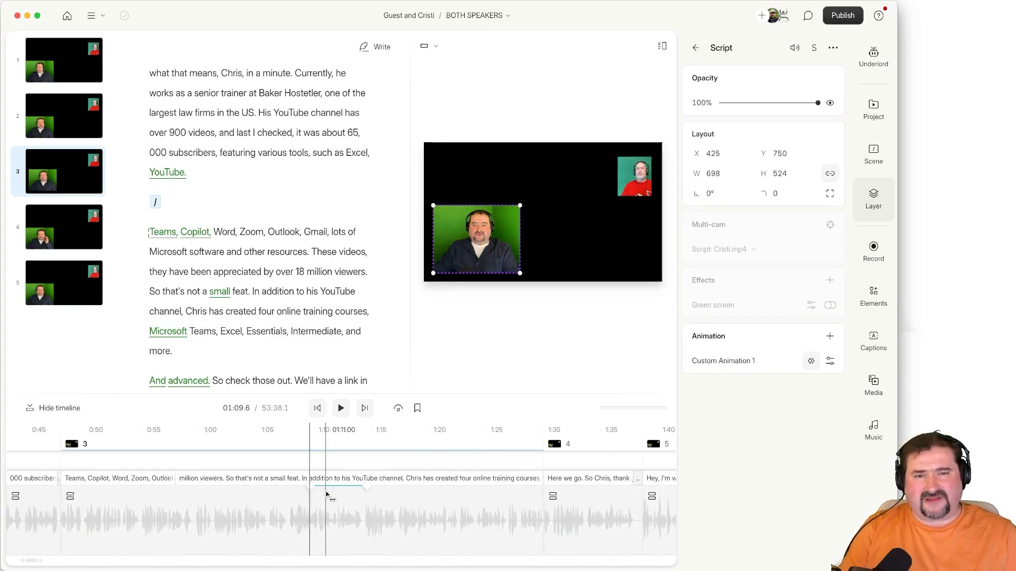
{"action": "scroll", "coordinate": [326, 495], "scroll_direction": "up", "scroll_amount": 2}
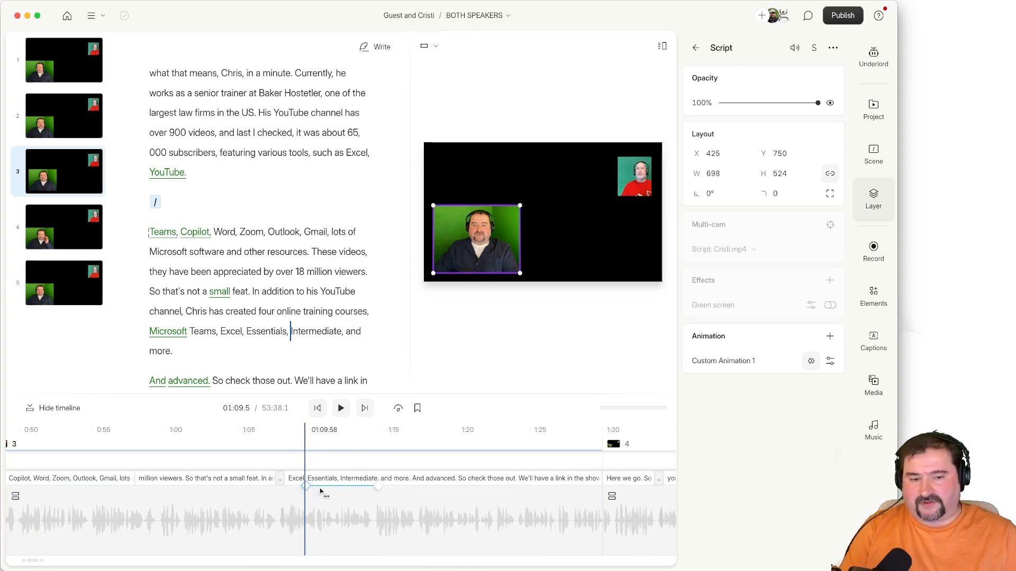
{"action": "left_click", "coordinate": [377, 490]}
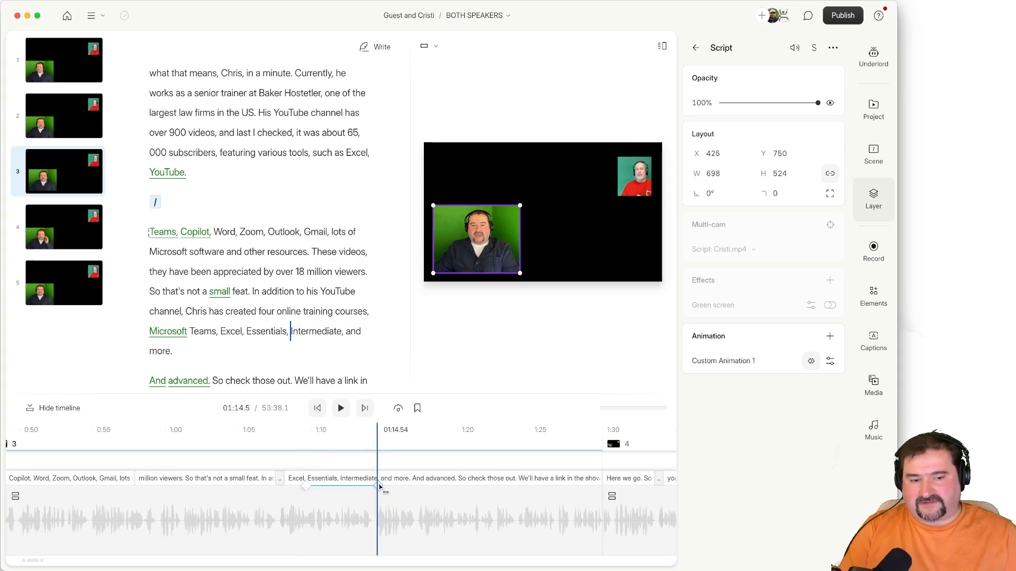
{"action": "left_click_drag", "start_coordinate": [475, 244], "coordinate": [601, 248]}
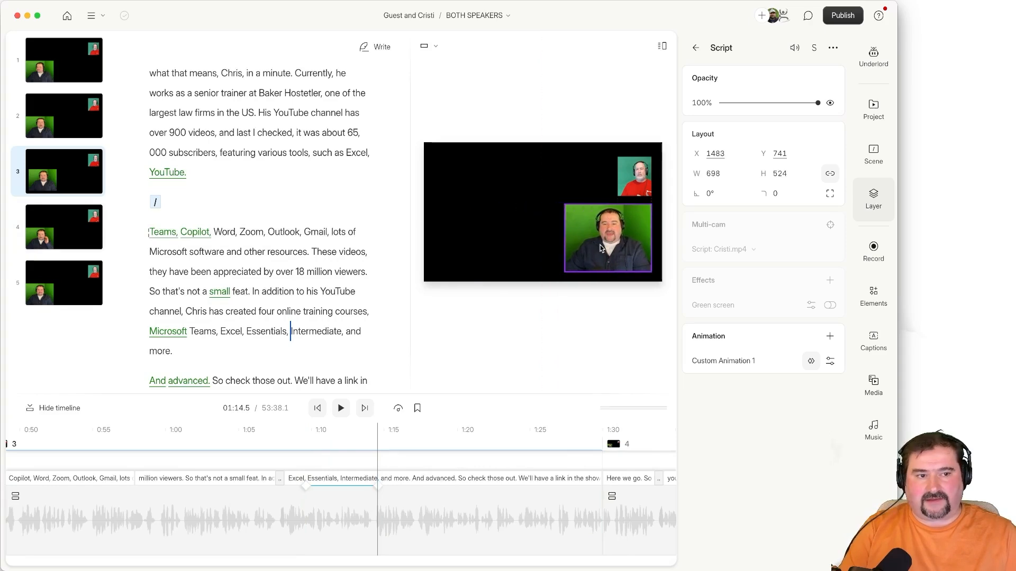
Play the custom animation from its start keyframe through its end keyframe to check the movement
{"action": "left_click", "coordinate": [306, 487]}
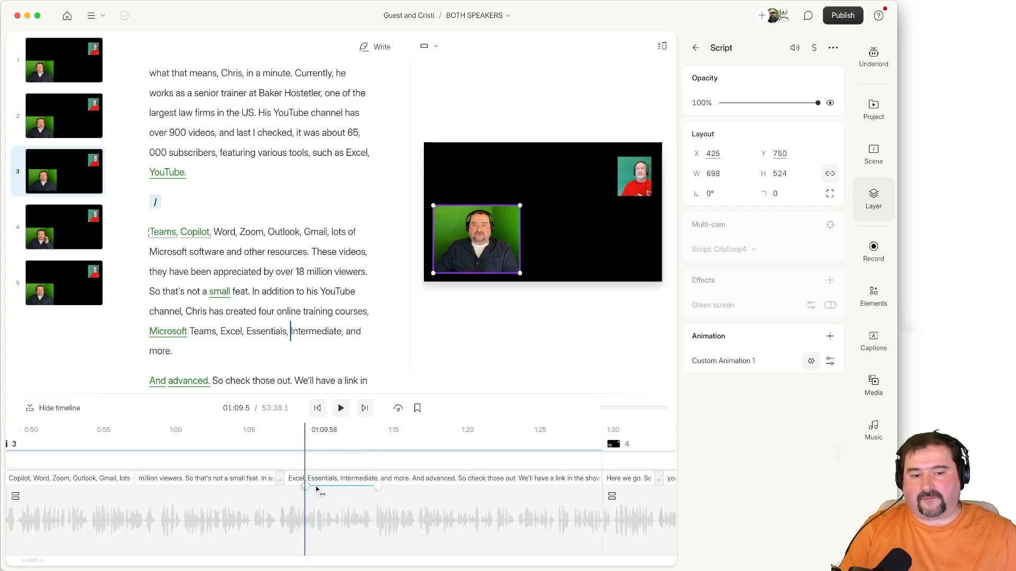
{"action": "left_click", "coordinate": [340, 408]}
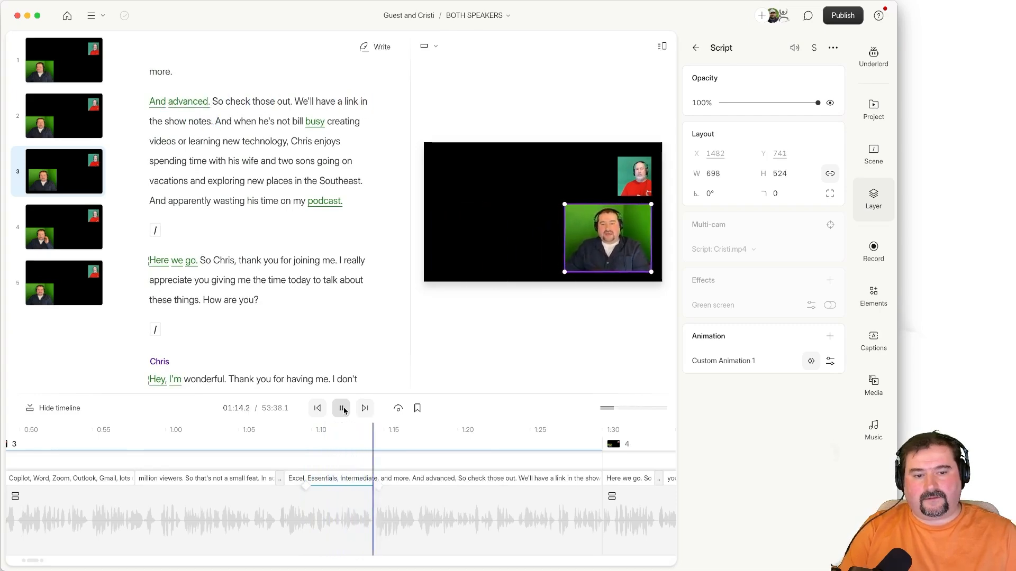
{"action": "left_click", "coordinate": [341, 408]}
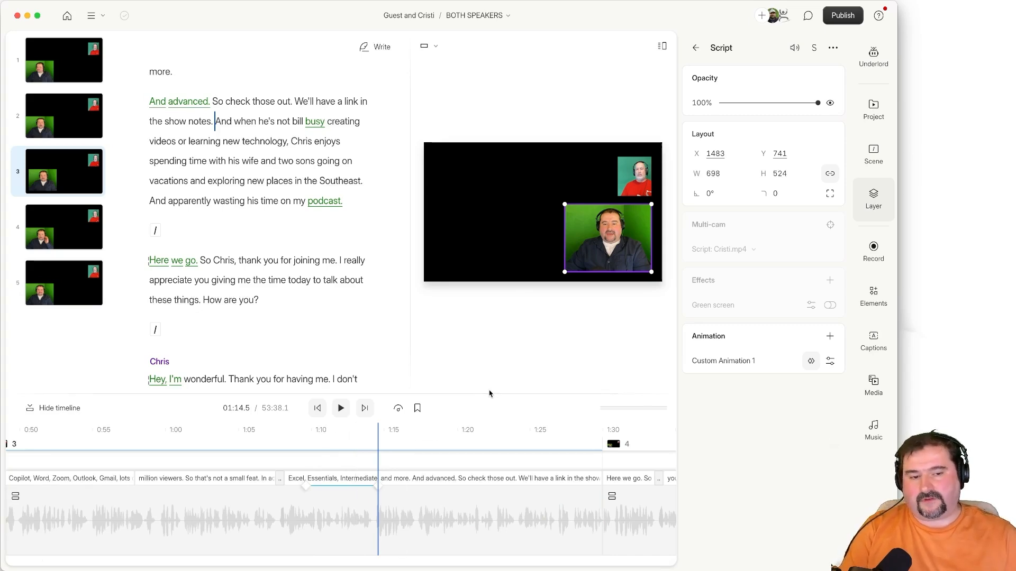
Enlarge the timeline area with free space above the script track, and set the playhead to about 01:05.2 in scene 3
{"action": "left_click_drag", "start_coordinate": [486, 389], "coordinate": [482, 340]}
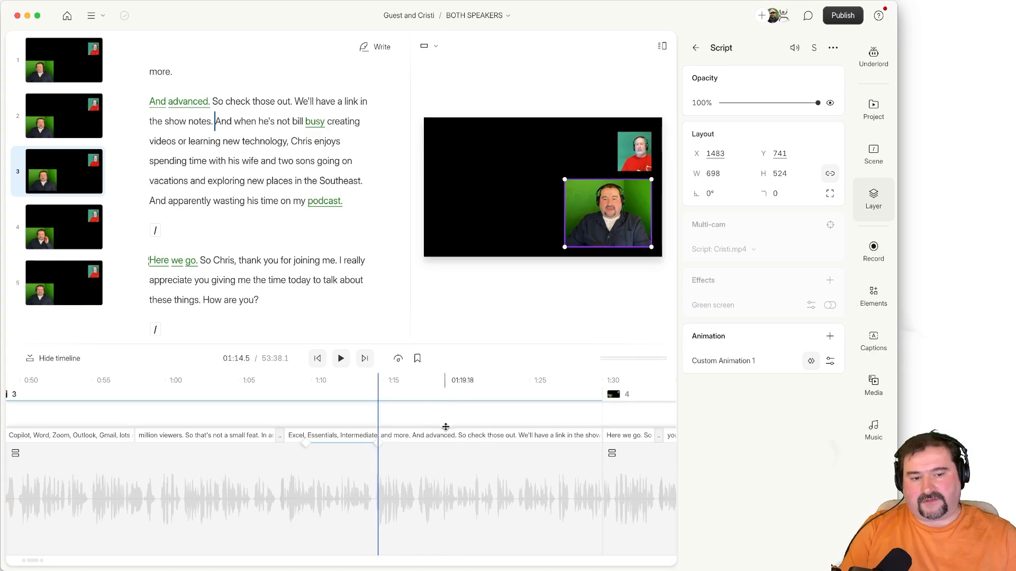
{"action": "left_click_drag", "start_coordinate": [440, 464], "coordinate": [436, 479]}
{"action": "scroll", "coordinate": [381, 455], "scroll_direction": "down", "scroll_amount": 3}
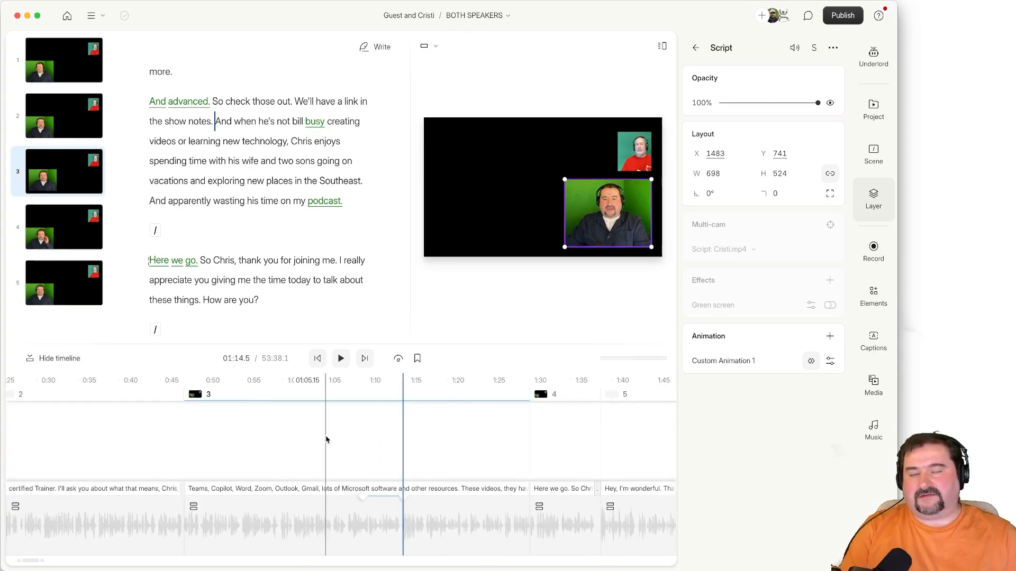
{"action": "left_click", "coordinate": [327, 436]}
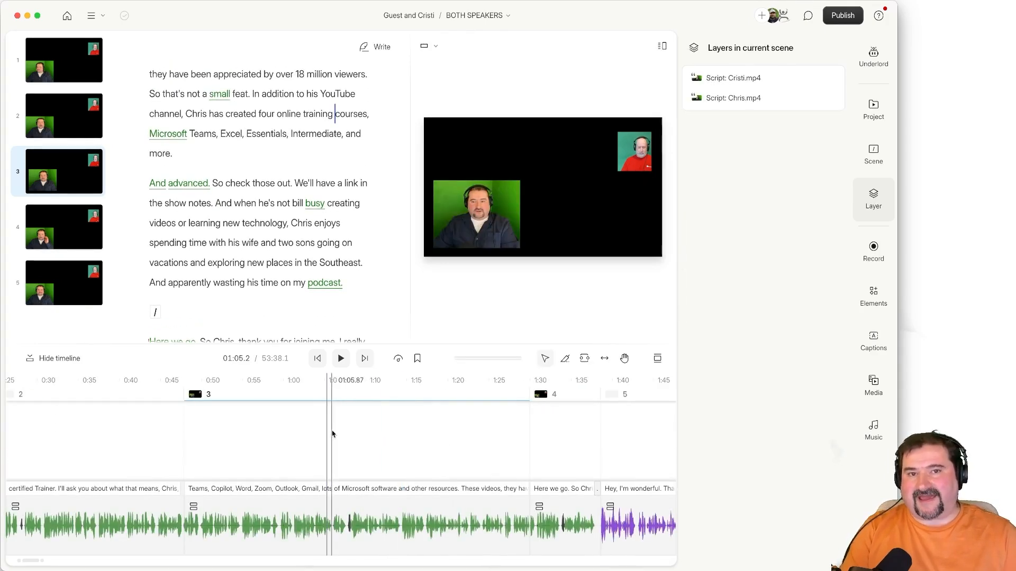
Add a filled circle to scene 3, shrink it and place it in the frame's upper-left area above the speaker video
{"action": "left_click", "coordinate": [872, 301]}
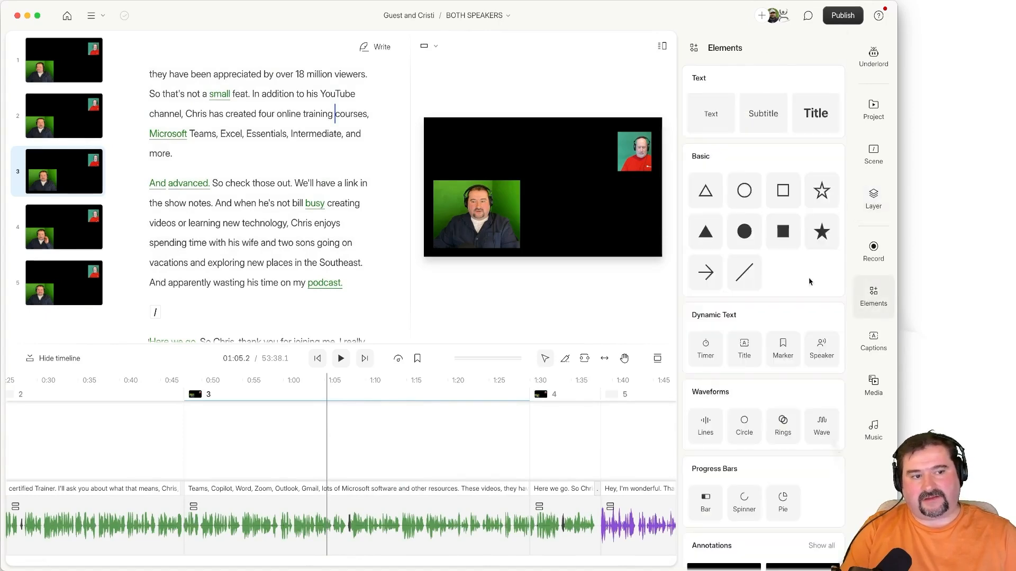
{"action": "left_click", "coordinate": [744, 231]}
{"action": "left_click_drag", "start_coordinate": [557, 211], "coordinate": [482, 175]}
{"action": "left_click_drag", "start_coordinate": [511, 204], "coordinate": [478, 168]}
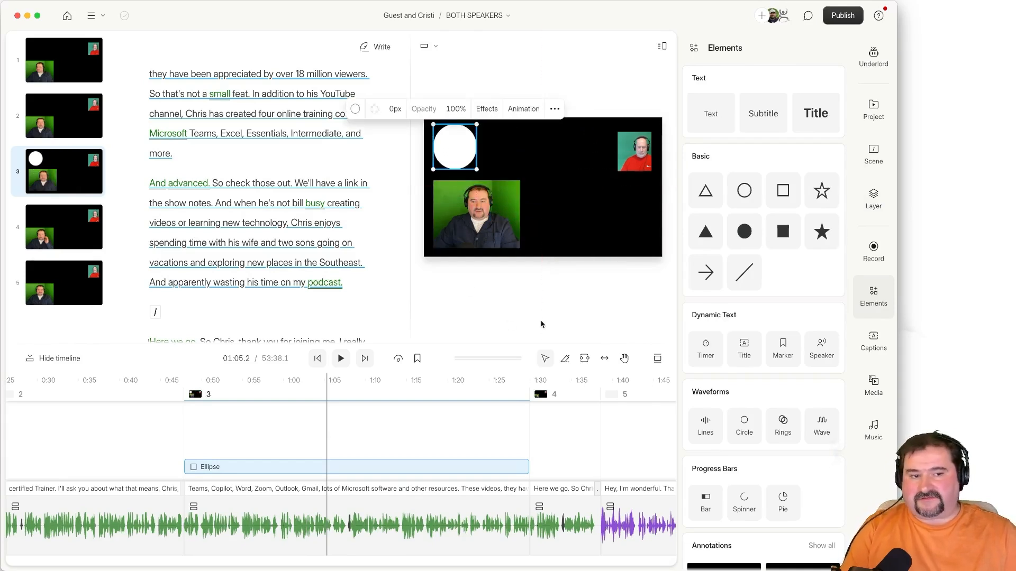
Add a Slide entrance animation to the circle
{"action": "left_click", "coordinate": [872, 198]}
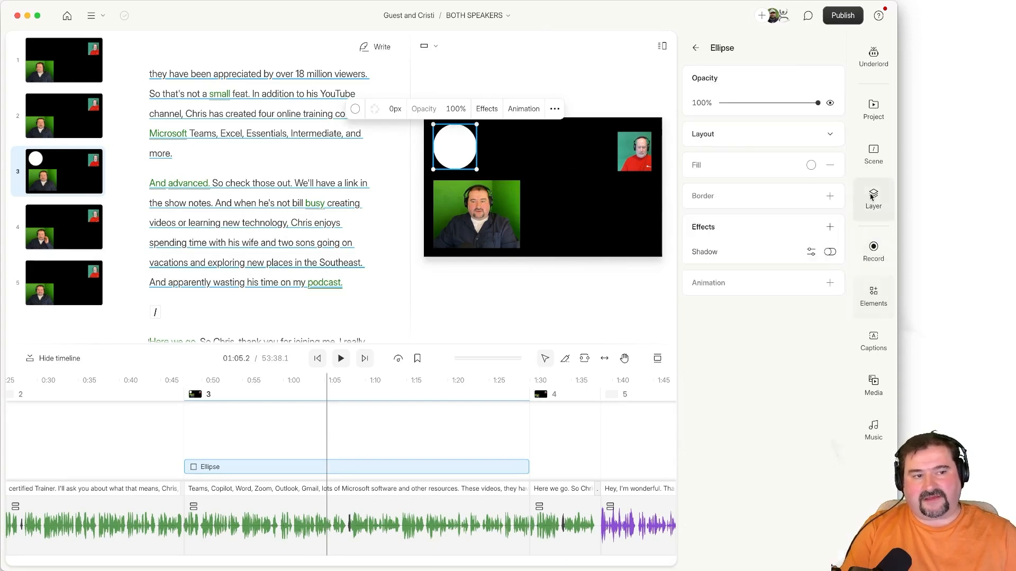
{"action": "left_click", "coordinate": [830, 284]}
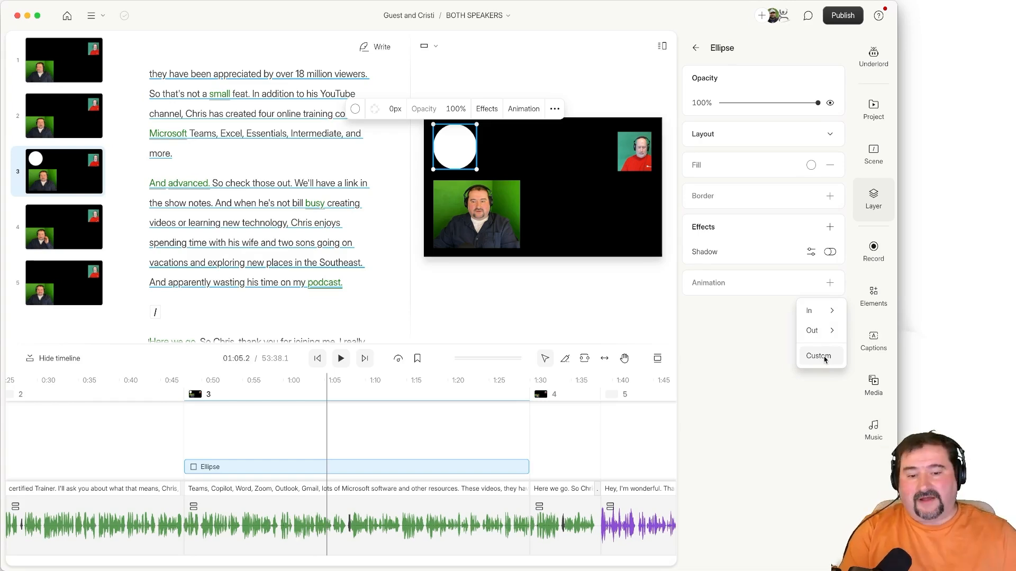
{"action": "mouse_move", "coordinate": [822, 318]}
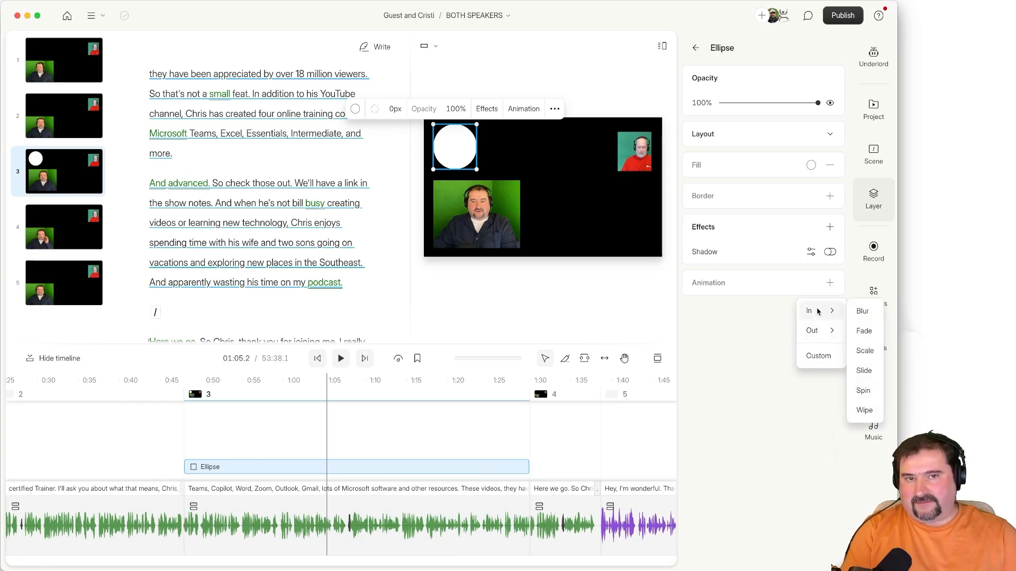
{"action": "left_click", "coordinate": [862, 371]}
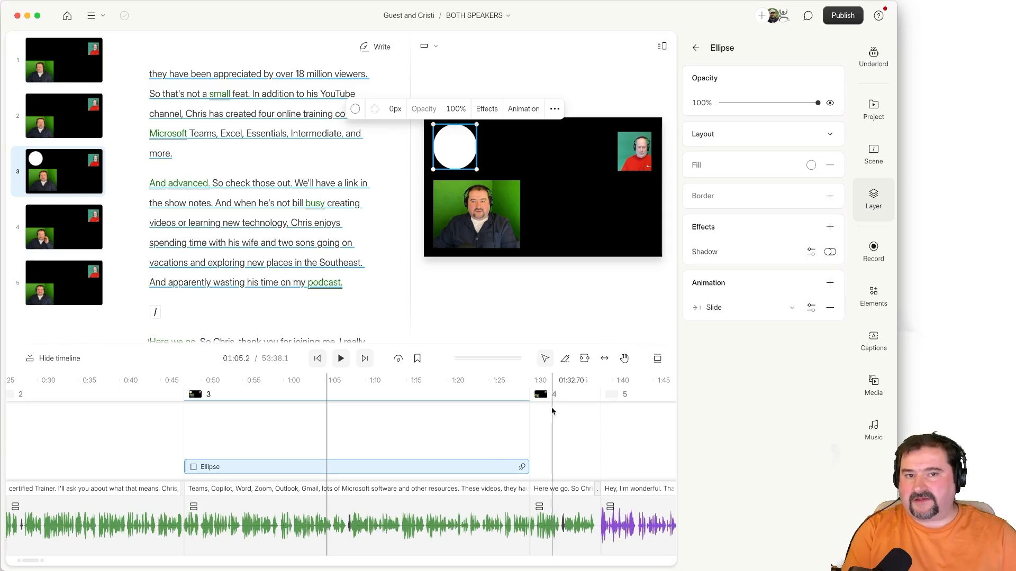
Switch to a canvas-only layout without the script and enlarge the preview by lowering the timeline divider
{"action": "left_click_drag", "start_coordinate": [410, 302], "coordinate": [275, 302]}
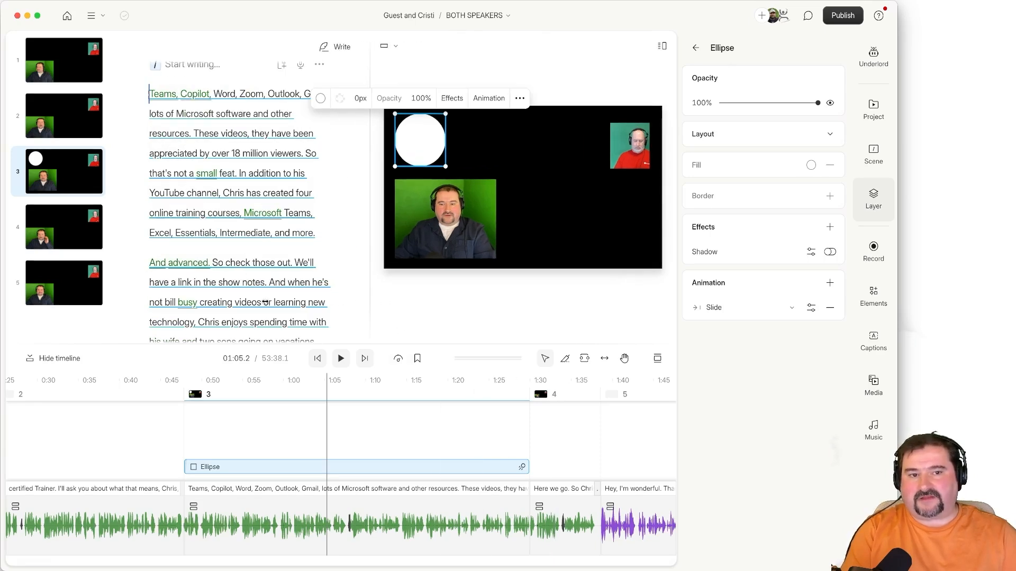
{"action": "left_click", "coordinate": [662, 48]}
{"action": "left_click", "coordinate": [624, 129]}
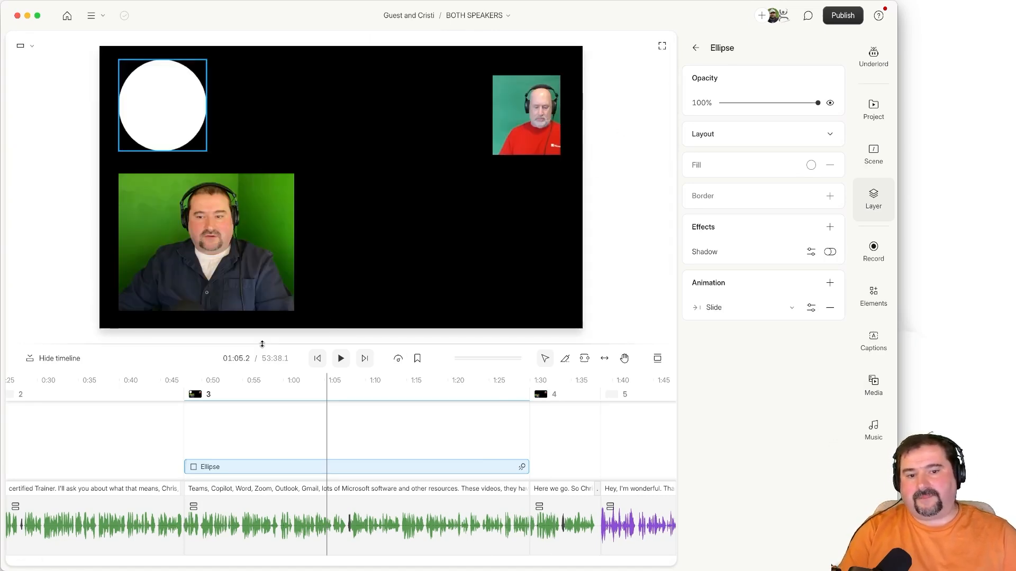
{"action": "left_click_drag", "start_coordinate": [262, 345], "coordinate": [261, 380]}
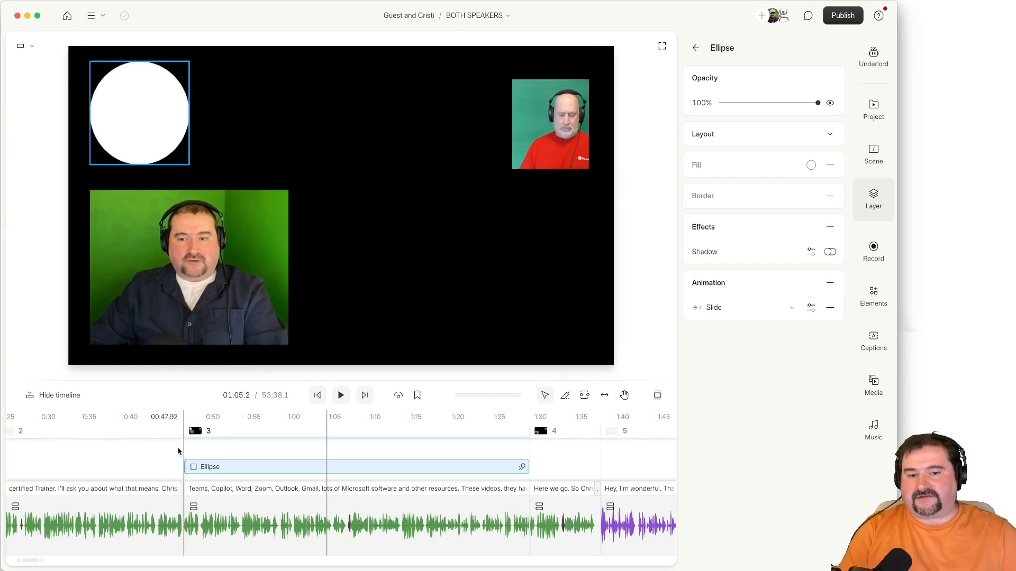
Trim the start of the ellipse clip in scene 3 to about 00:51.6
{"action": "left_click", "coordinate": [166, 418]}
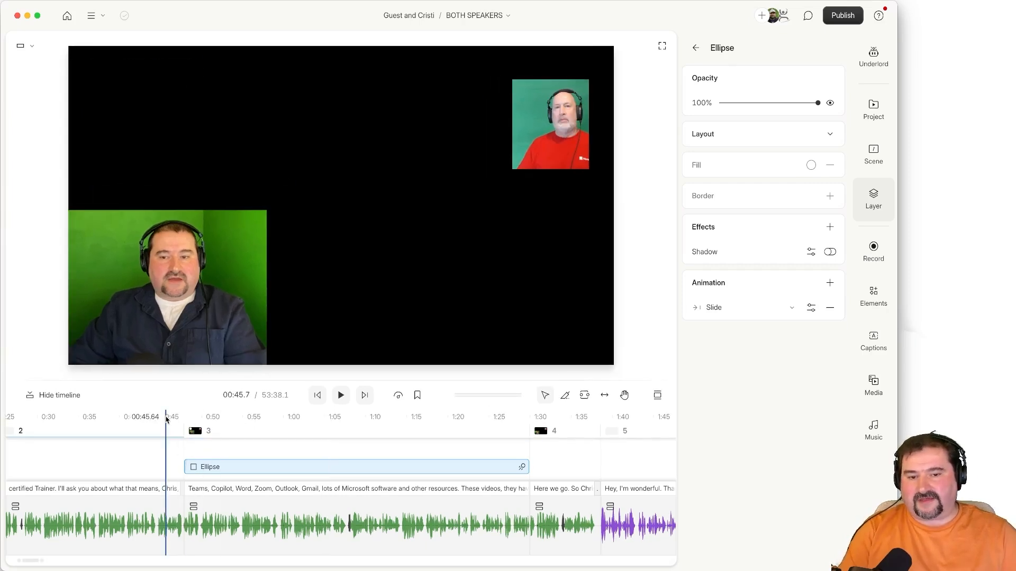
{"action": "left_click", "coordinate": [186, 468]}
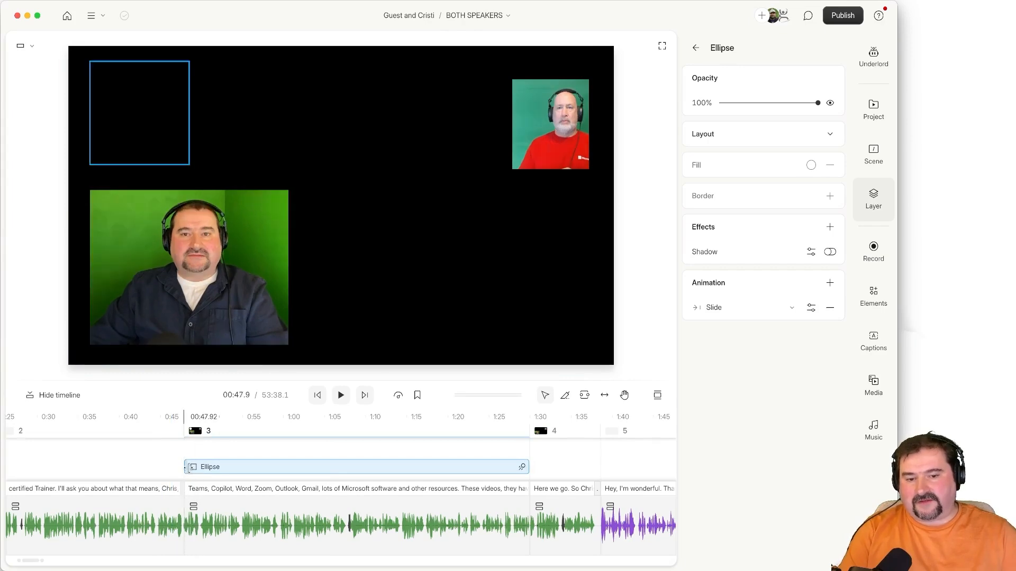
{"action": "left_click_drag", "start_coordinate": [185, 467], "coordinate": [215, 468]}
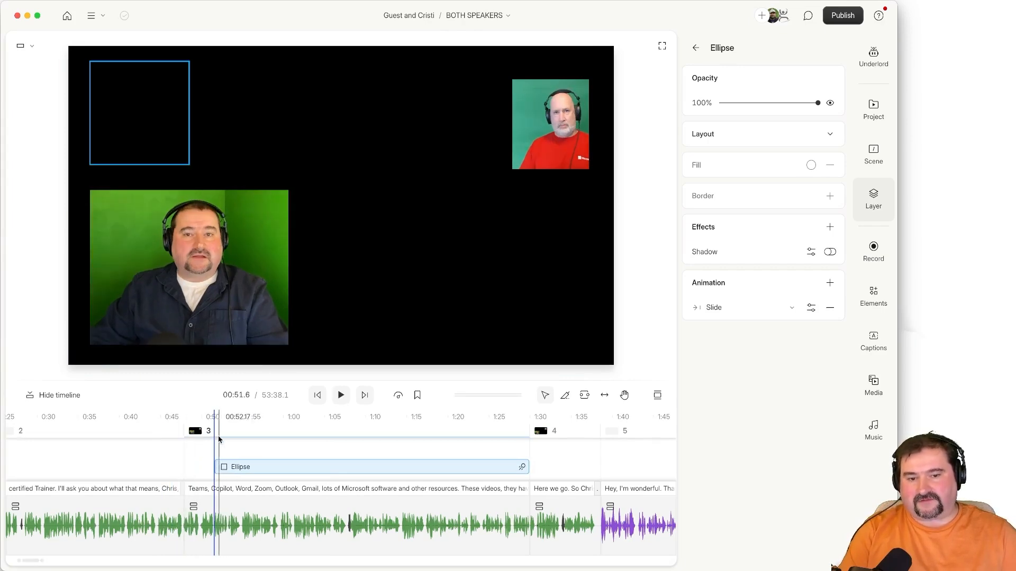
Play scene 3 from about 00:50.7 to preview the circle's slide-in
{"action": "left_click", "coordinate": [206, 417]}
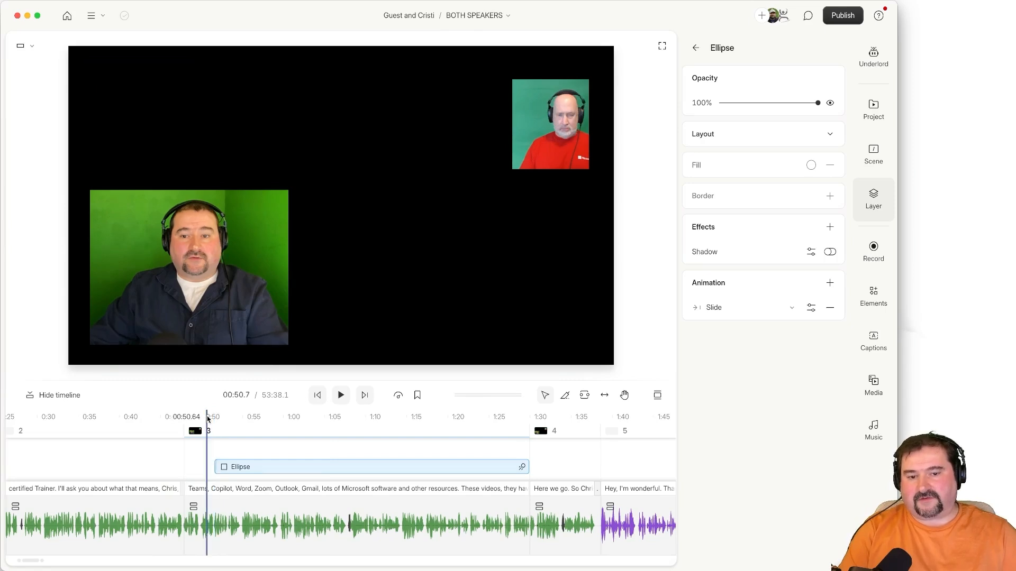
{"action": "key", "text": "space"}
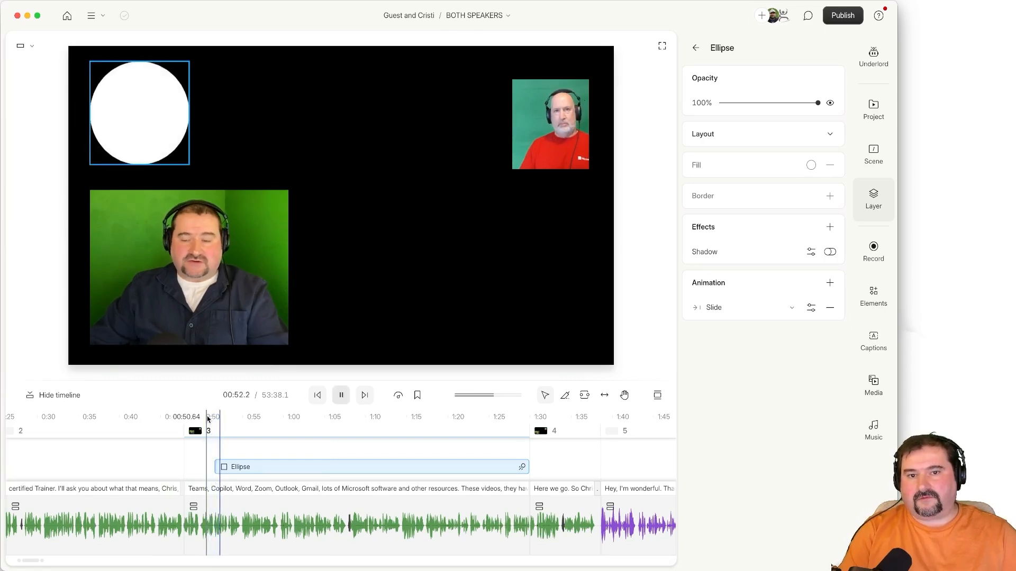
{"action": "key", "text": "space"}
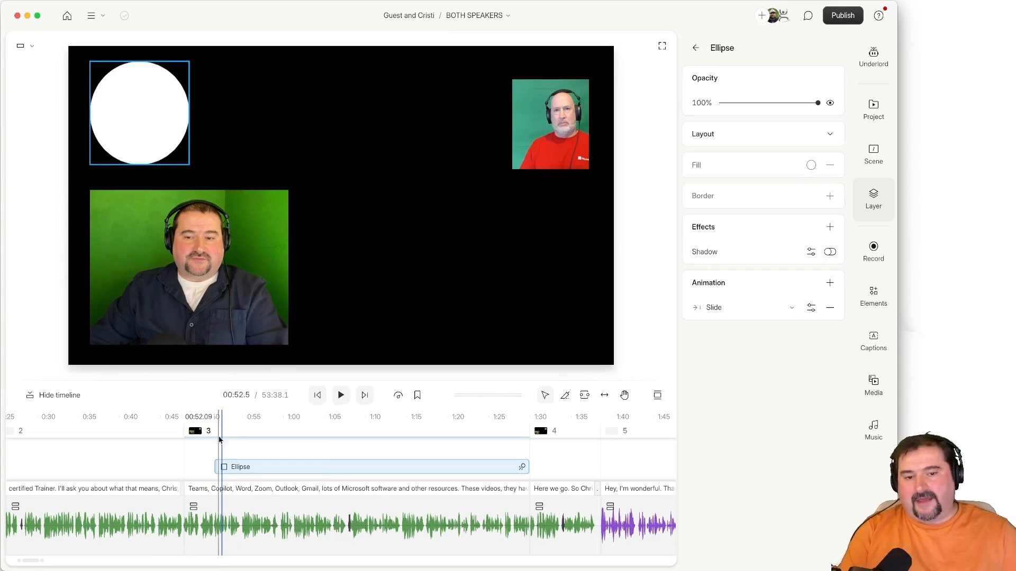
Trim the end of the ellipse clip in scene 3 to about 01:26.0
{"action": "left_click_drag", "start_coordinate": [220, 418], "coordinate": [470, 420]}
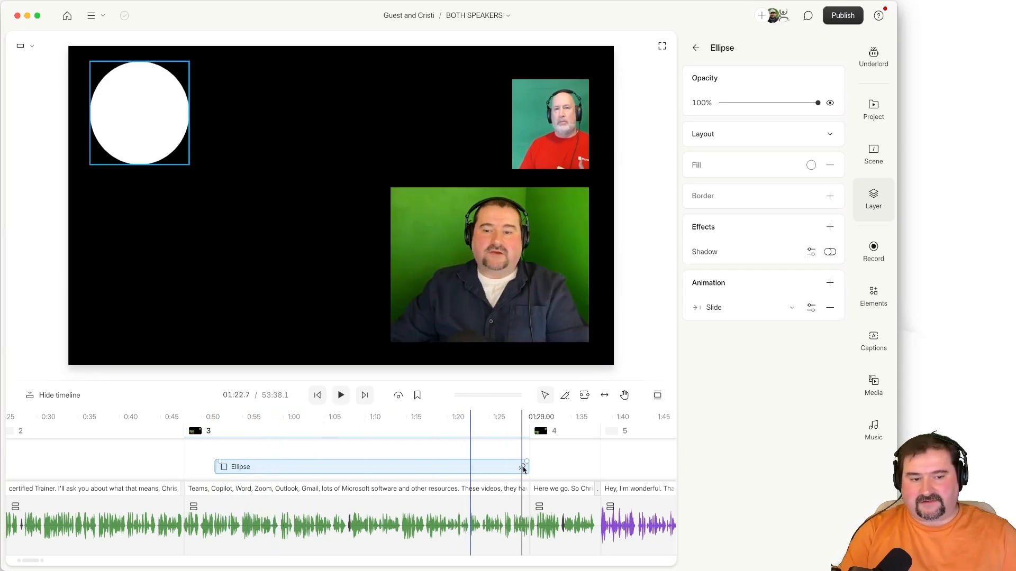
{"action": "left_click_drag", "start_coordinate": [523, 468], "coordinate": [485, 469]}
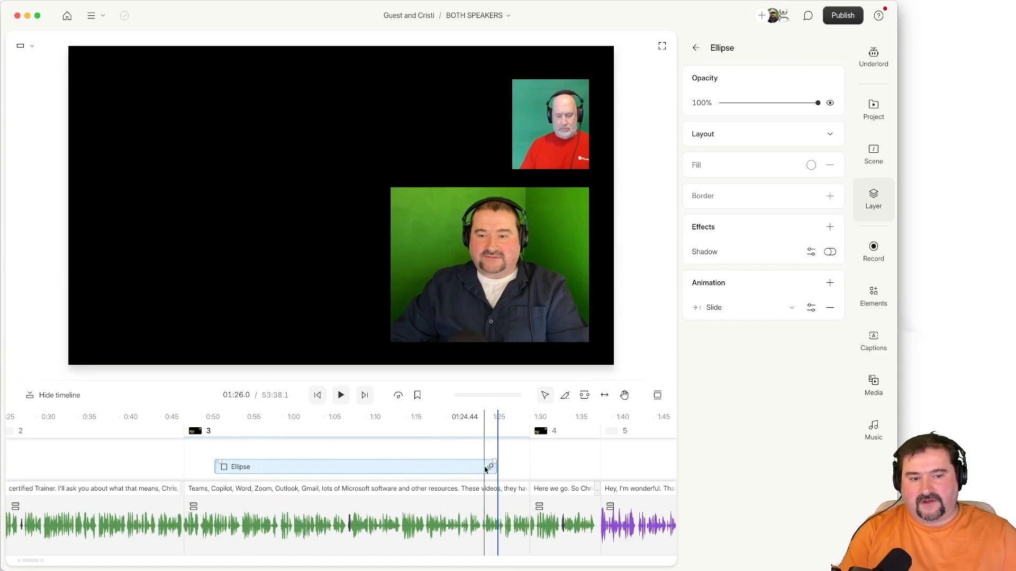
{"action": "left_click", "coordinate": [477, 470]}
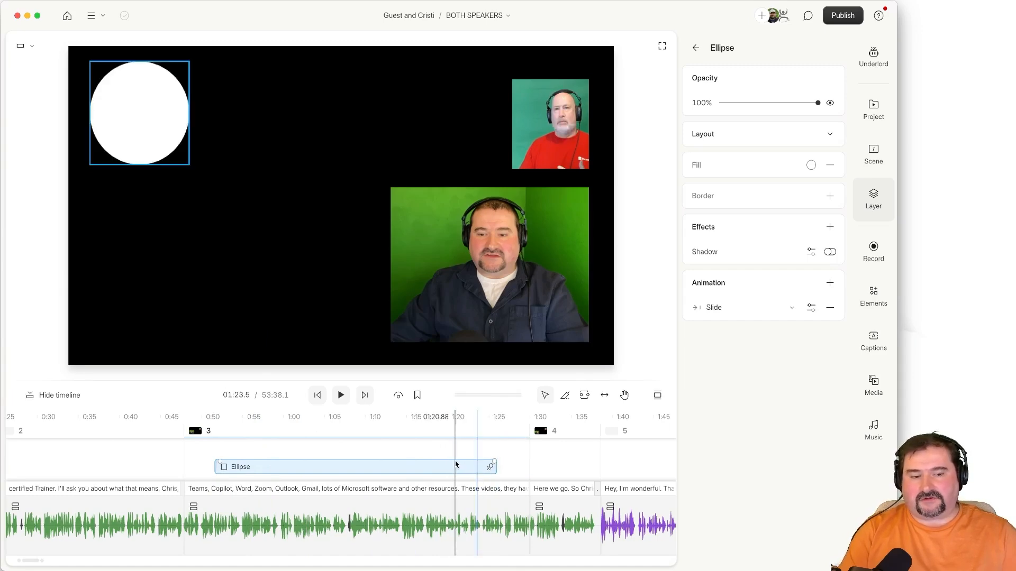
Add a Wipe exit animation to the circle
{"action": "left_click", "coordinate": [157, 110]}
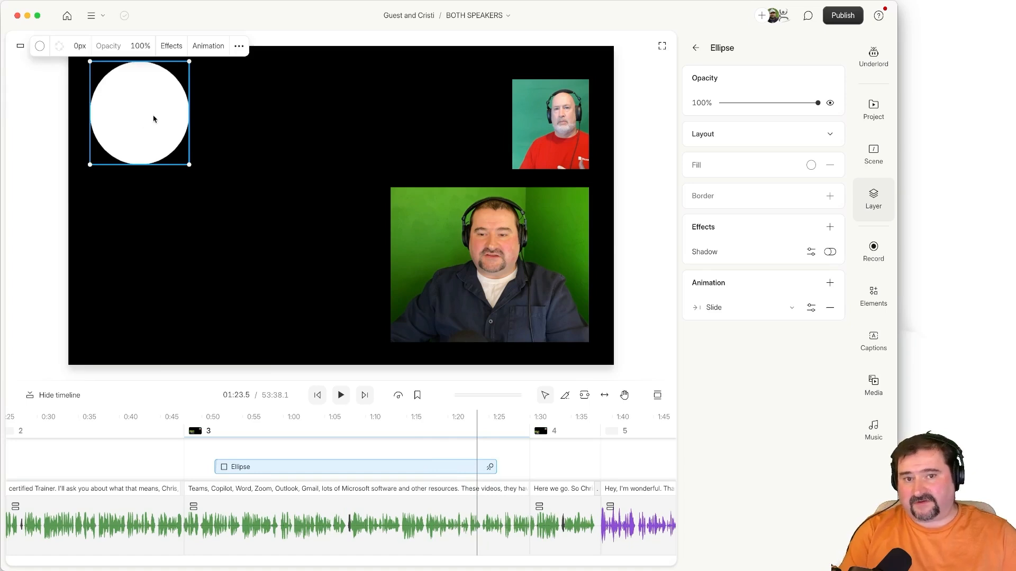
{"action": "left_click", "coordinate": [829, 284]}
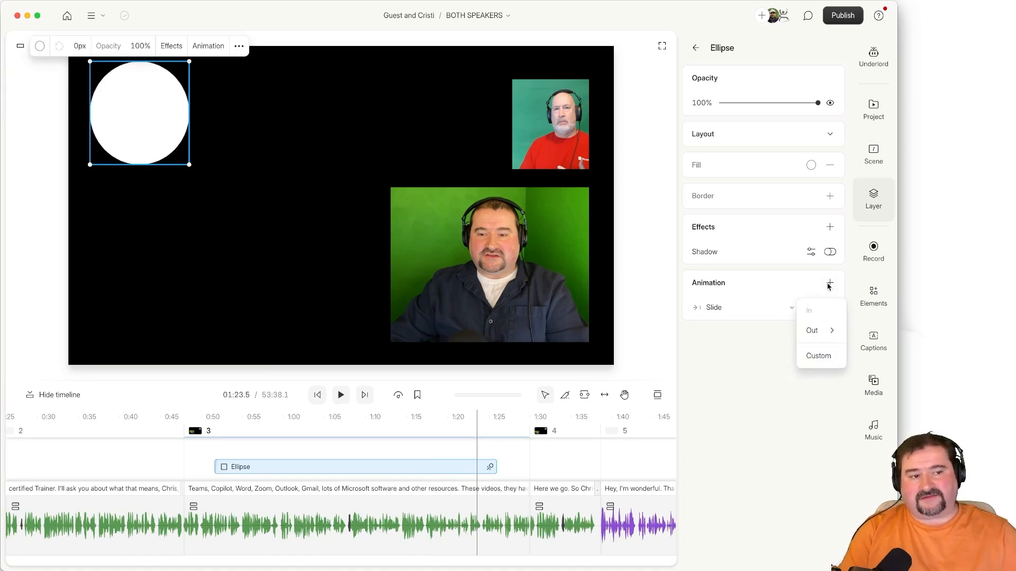
{"action": "mouse_move", "coordinate": [821, 331]}
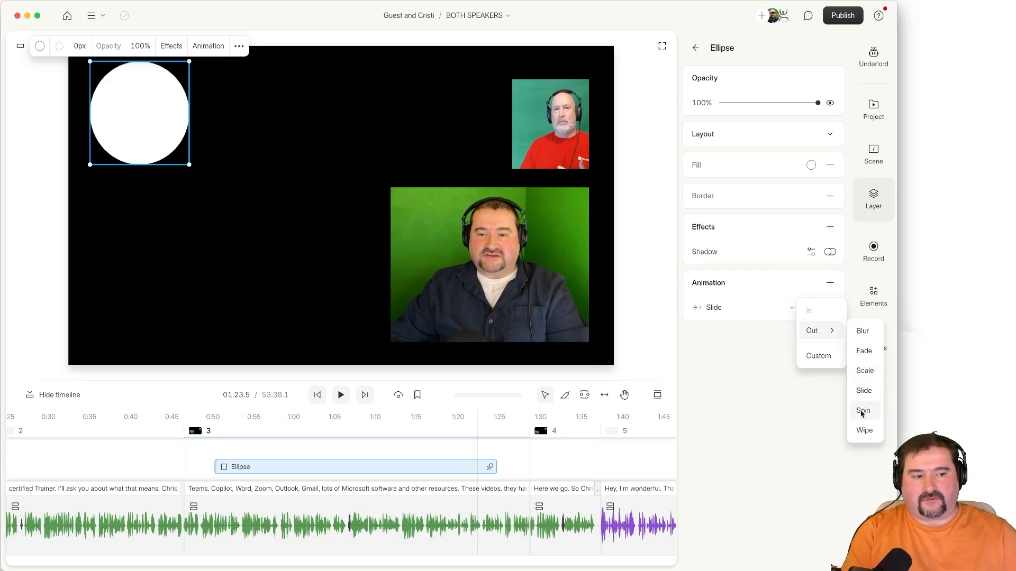
{"action": "left_click", "coordinate": [865, 431]}
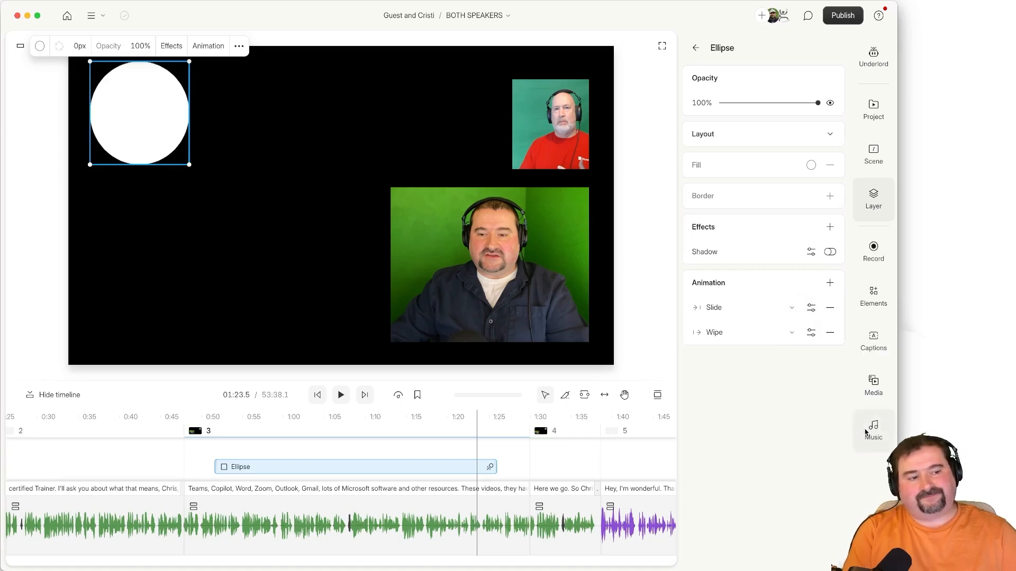
Play the last seconds of the ellipse clip to preview the circle's wipe-out
{"action": "left_click", "coordinate": [460, 418]}
{"action": "key", "text": "space"}
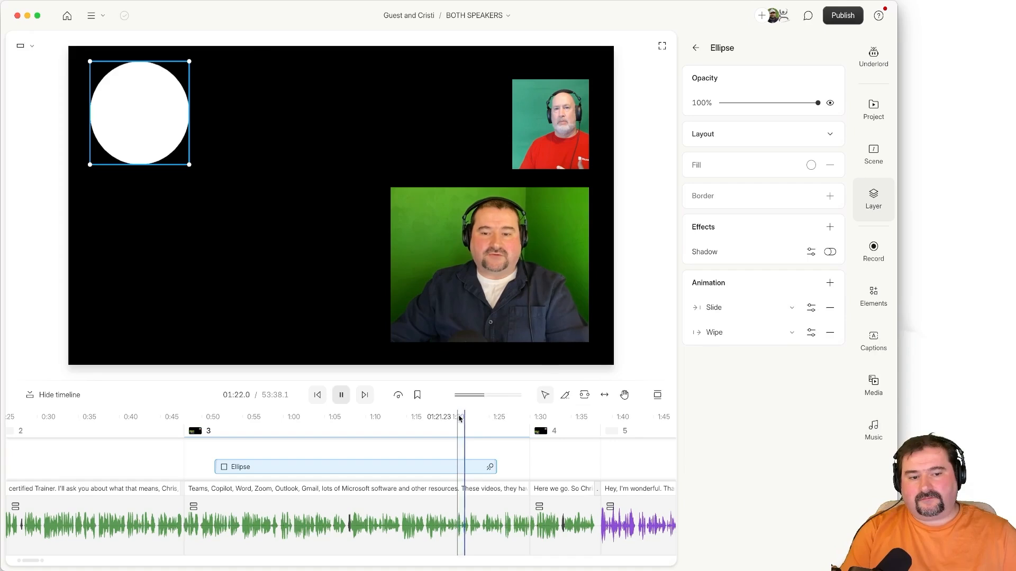
{"action": "key", "text": "space"}
{"action": "left_click", "coordinate": [481, 420]}
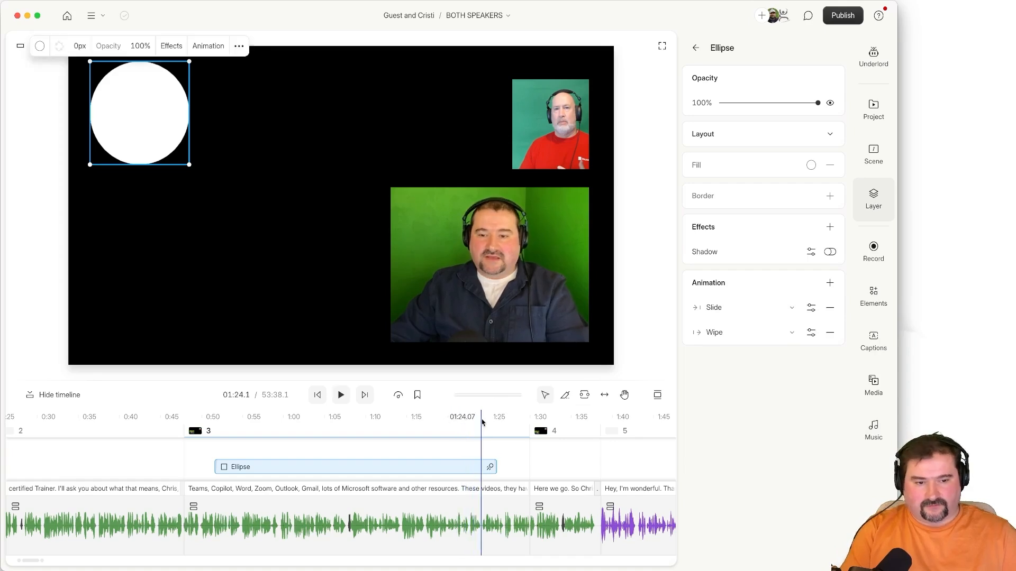
{"action": "key", "text": "space"}
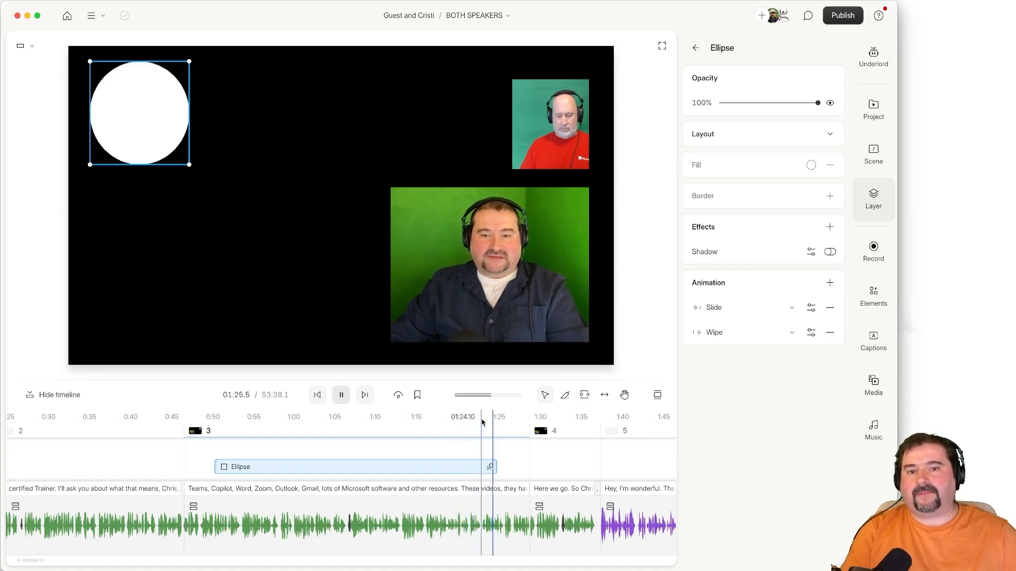
{"action": "key", "text": "space"}
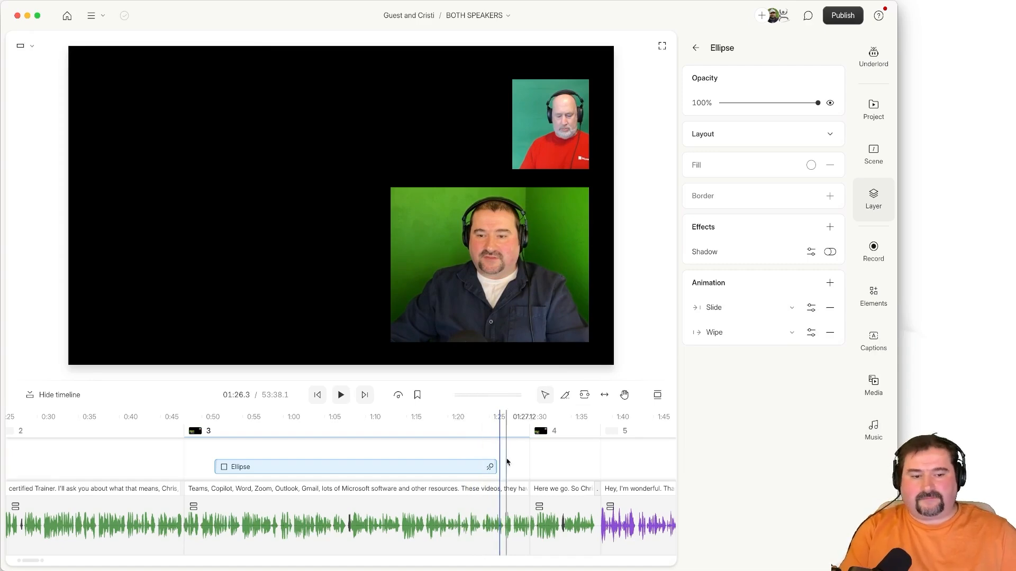
Inspect the wipe-out closely by scrubbing the last half second of the ellipse clip, from about 01:25.6 to 01:25.8
{"action": "scroll", "coordinate": [500, 465], "scroll_direction": "up", "scroll_amount": 8}
{"action": "scroll", "coordinate": [501, 465], "scroll_direction": "up", "scroll_amount": 5}
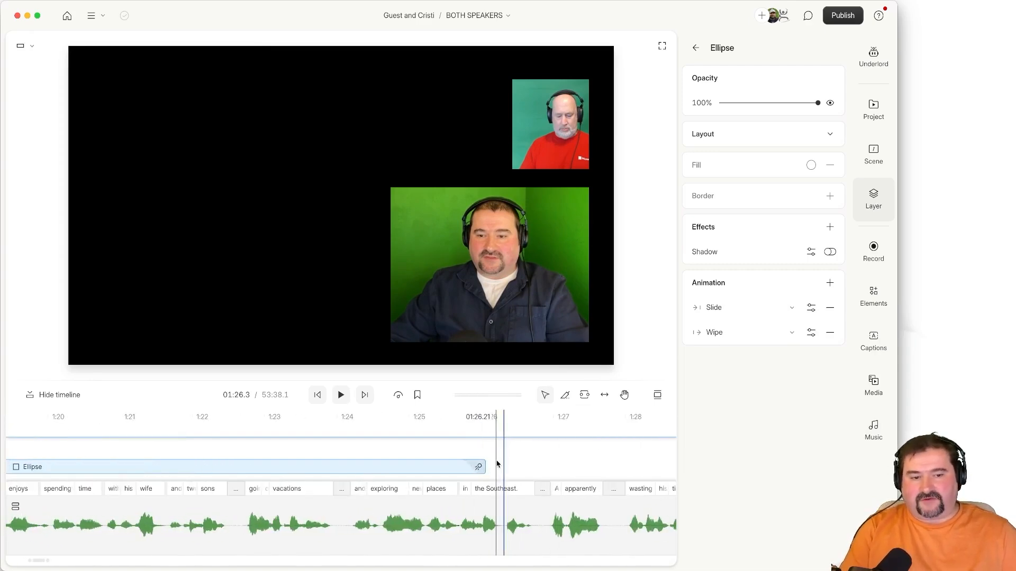
{"action": "scroll", "coordinate": [498, 461], "scroll_direction": "up", "scroll_amount": 3}
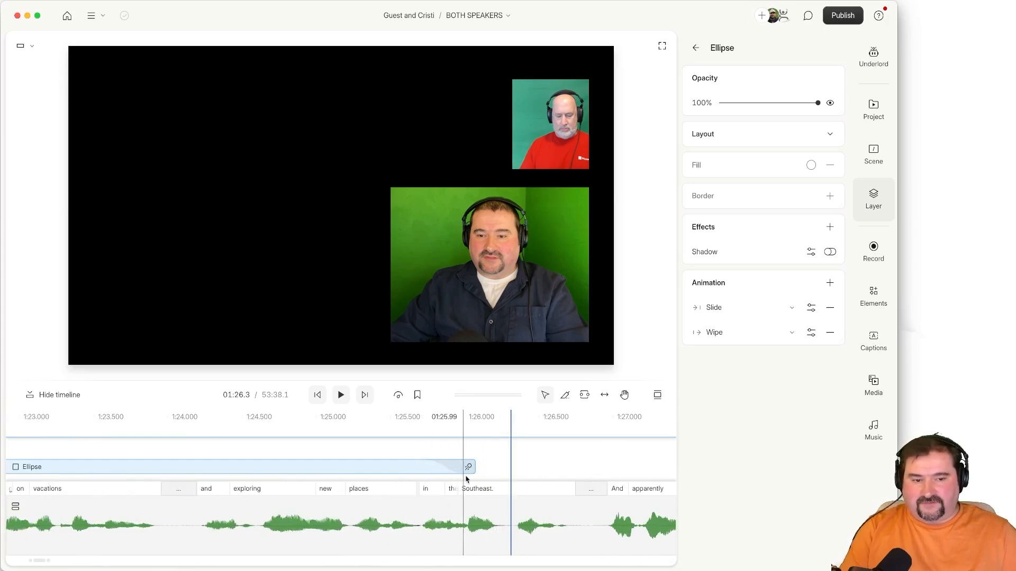
{"action": "left_click", "coordinate": [411, 380]}
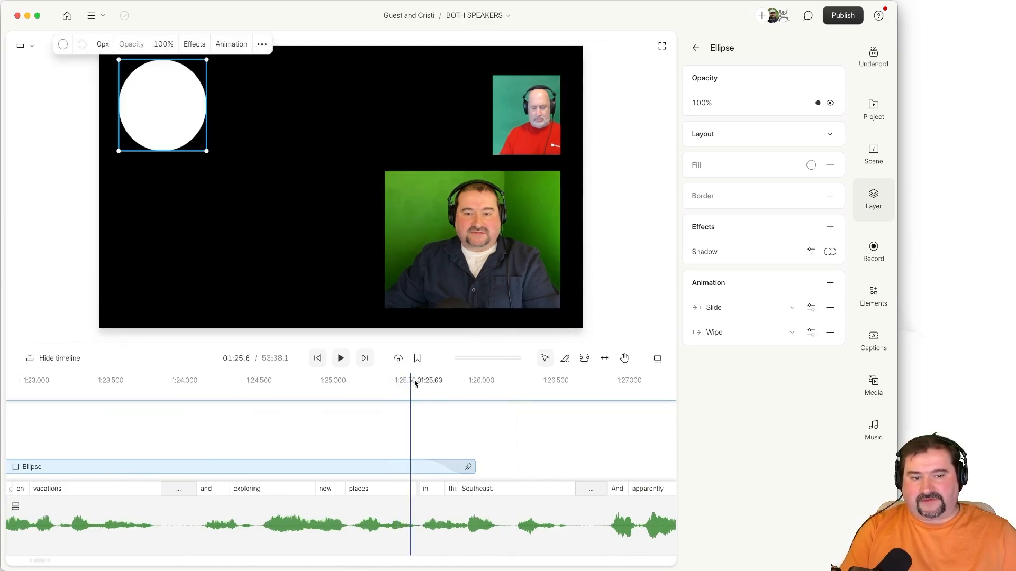
{"action": "left_click_drag", "start_coordinate": [415, 384], "coordinate": [448, 389]}
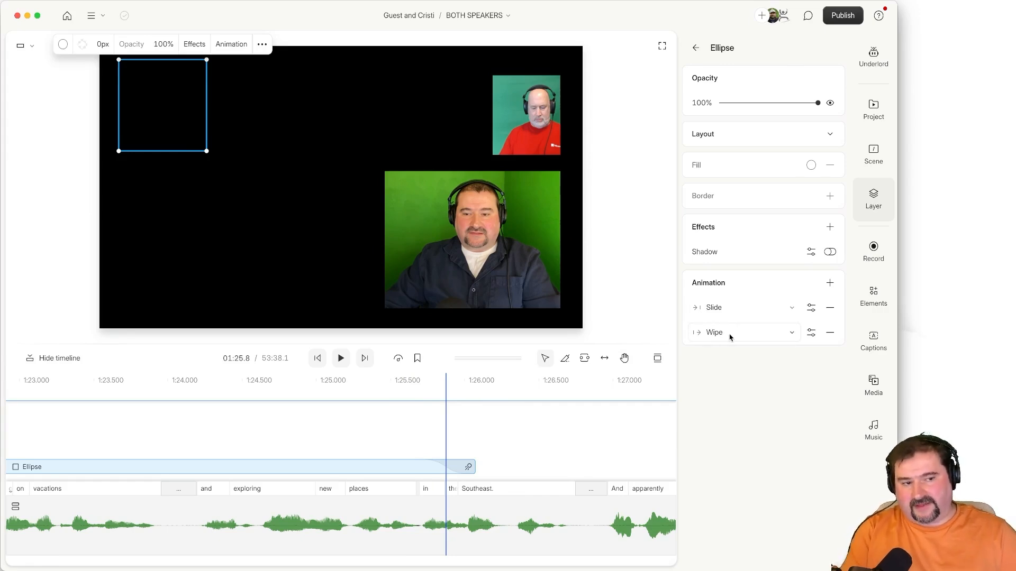
Change the circle's exit animation to Slide and scrub its start at about 01:25.6
{"action": "left_click", "coordinate": [762, 336]}
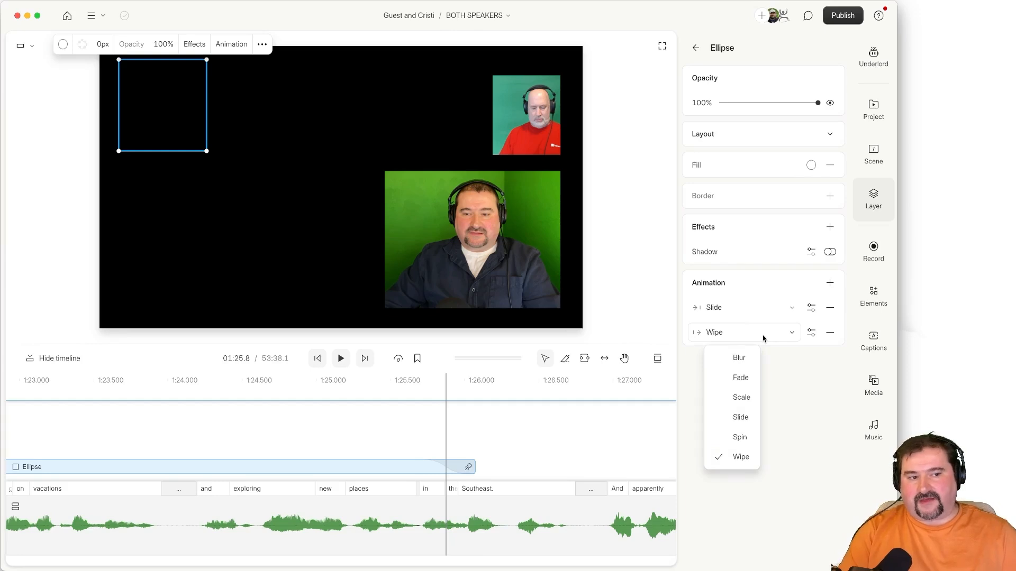
{"action": "left_click", "coordinate": [740, 418]}
{"action": "left_click", "coordinate": [418, 383]}
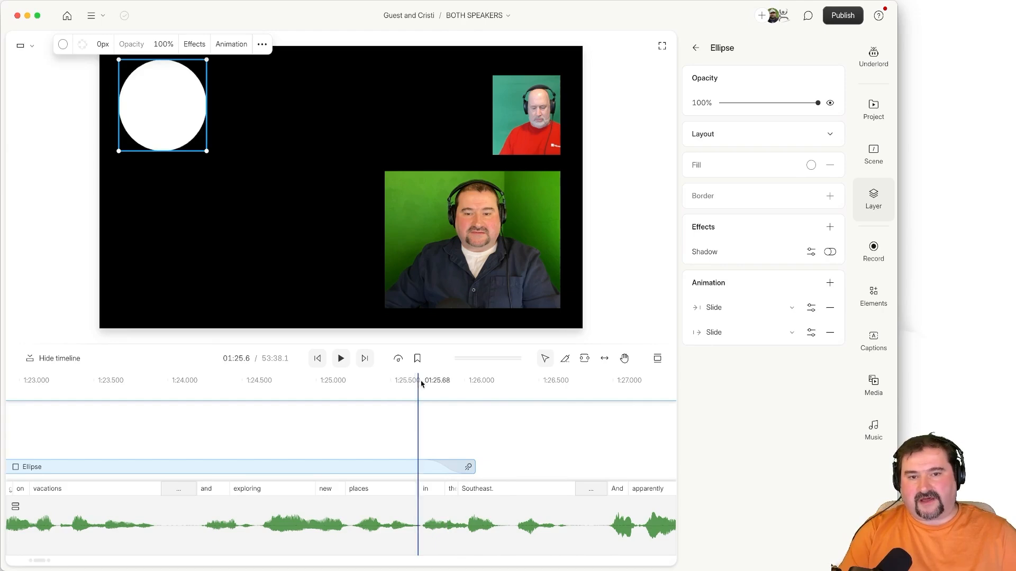
{"action": "mouse_move", "coordinate": [422, 384]}
{"action": "left_mouse_down"}
{"action": "mouse_move", "coordinate": [474, 386]}
{"action": "mouse_move", "coordinate": [419, 386]}
{"action": "left_mouse_up"}
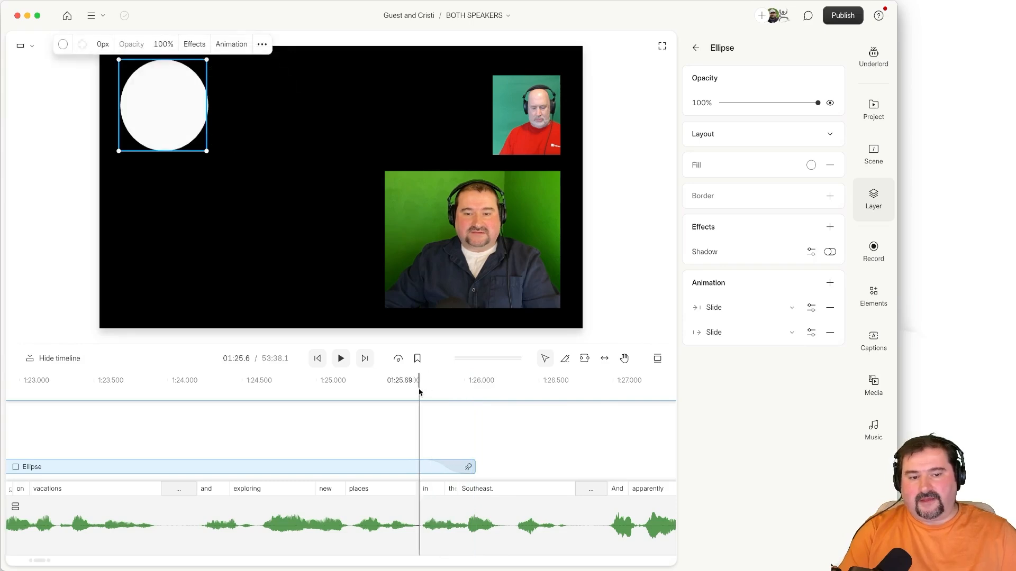
Set the duration of the circle's exit Slide animation to 2 s
{"action": "left_click", "coordinate": [810, 333]}
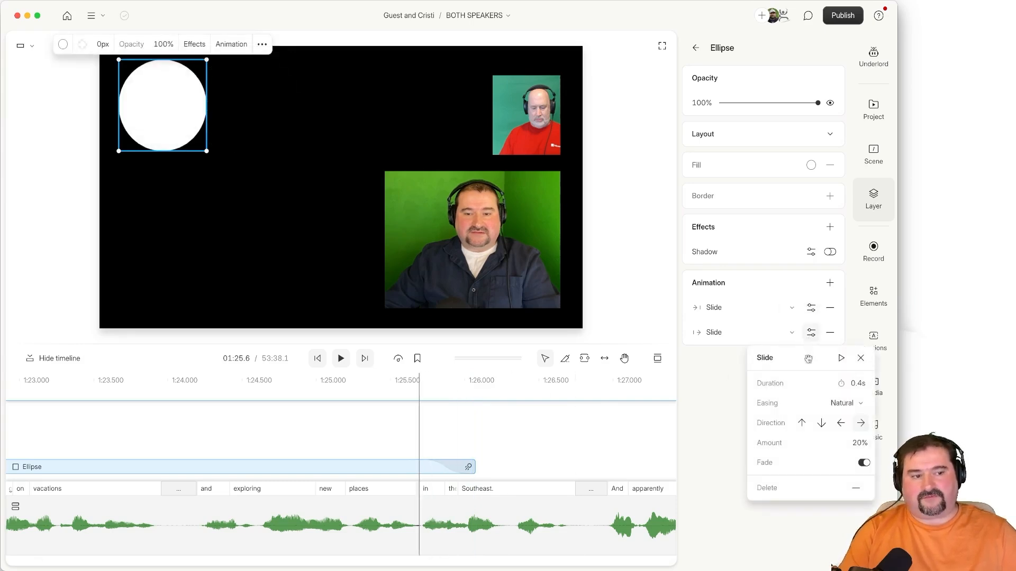
{"action": "left_click_drag", "start_coordinate": [808, 359], "coordinate": [661, 226]}
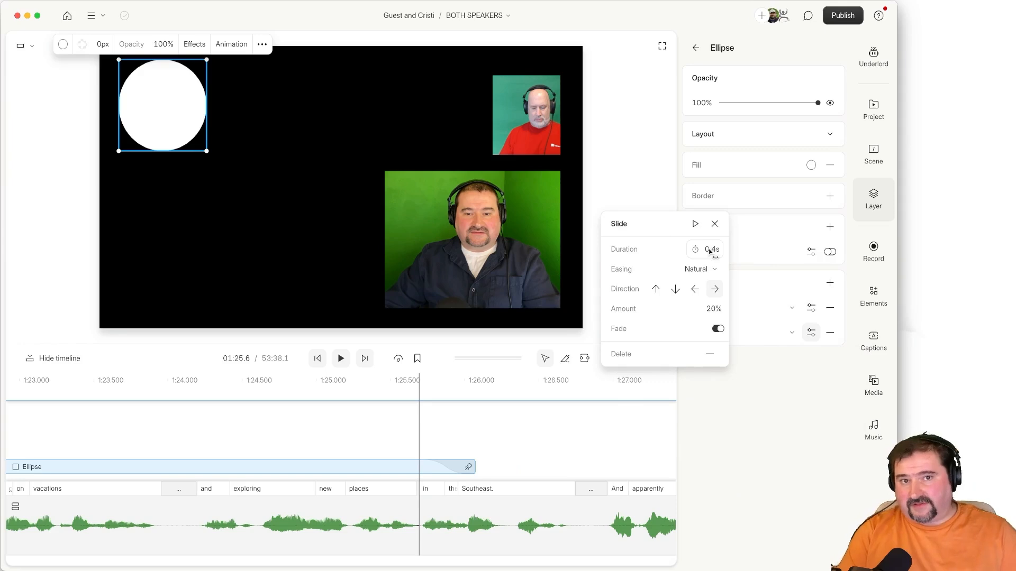
{"action": "left_click_drag", "start_coordinate": [705, 253], "coordinate": [730, 252]}
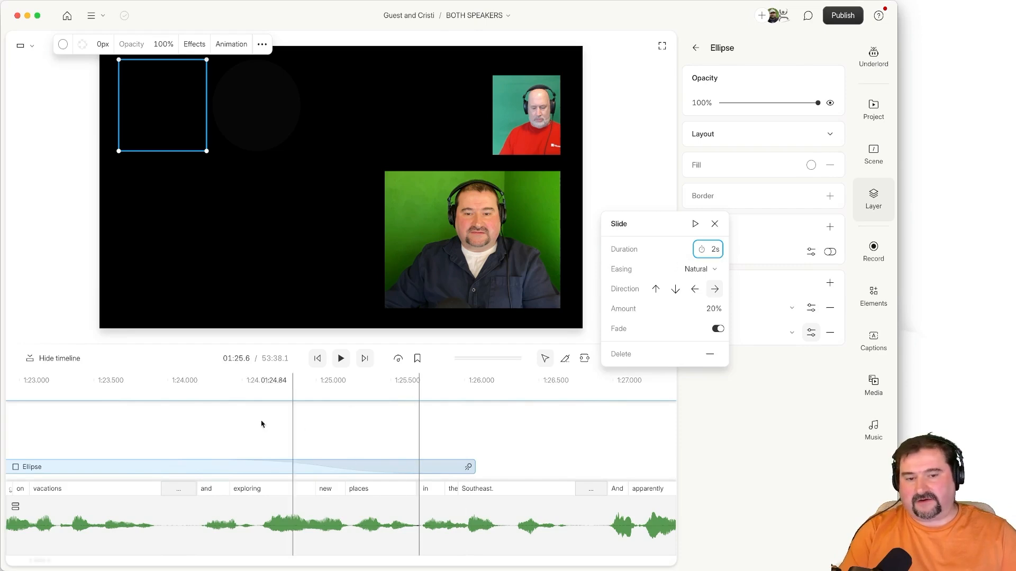
Play the circle's slide-out from about 01:23.9 and review the exit animation's easing options without changing them
{"action": "left_click", "coordinate": [155, 380]}
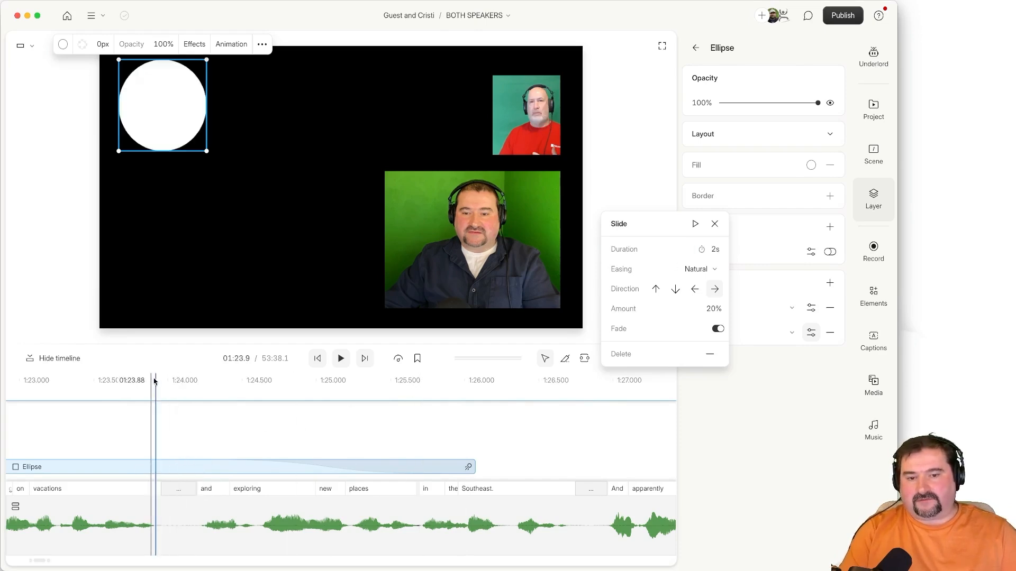
{"action": "mouse_move", "coordinate": [152, 380]}
{"action": "left_mouse_down"}
{"action": "mouse_move", "coordinate": [165, 379]}
{"action": "mouse_move", "coordinate": [154, 380]}
{"action": "left_mouse_up"}
{"action": "key", "text": "space"}
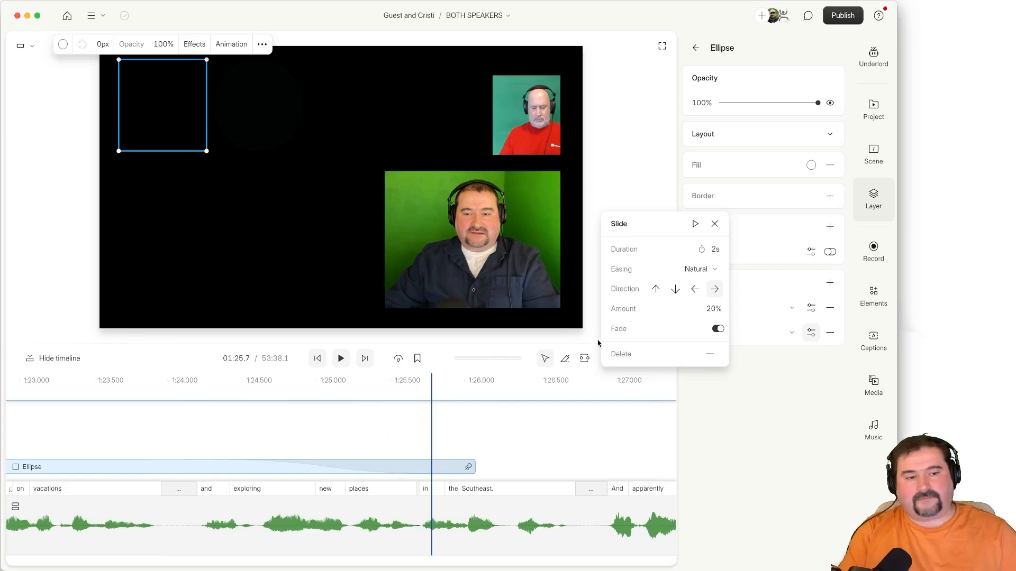
{"action": "left_click", "coordinate": [697, 271]}
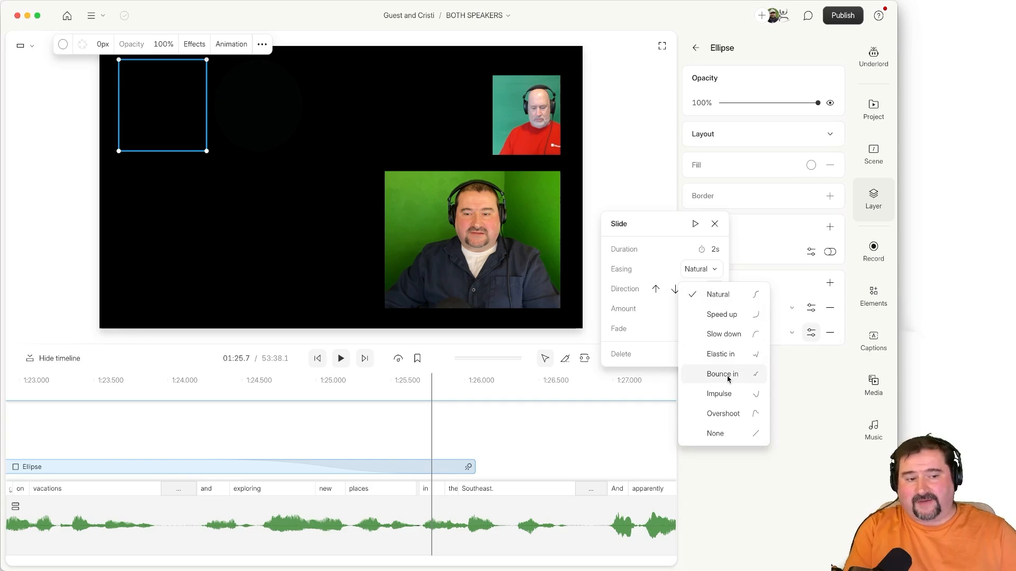
{"action": "left_click", "coordinate": [529, 430]}
Set the duration of the circle's entrance Slide animation to 2 s, viewing the circle at about 00:52.8
{"action": "scroll", "coordinate": [526, 431], "scroll_direction": "left", "scroll_amount": 5}
{"action": "scroll", "coordinate": [525, 432], "scroll_direction": "down", "scroll_amount": 10}
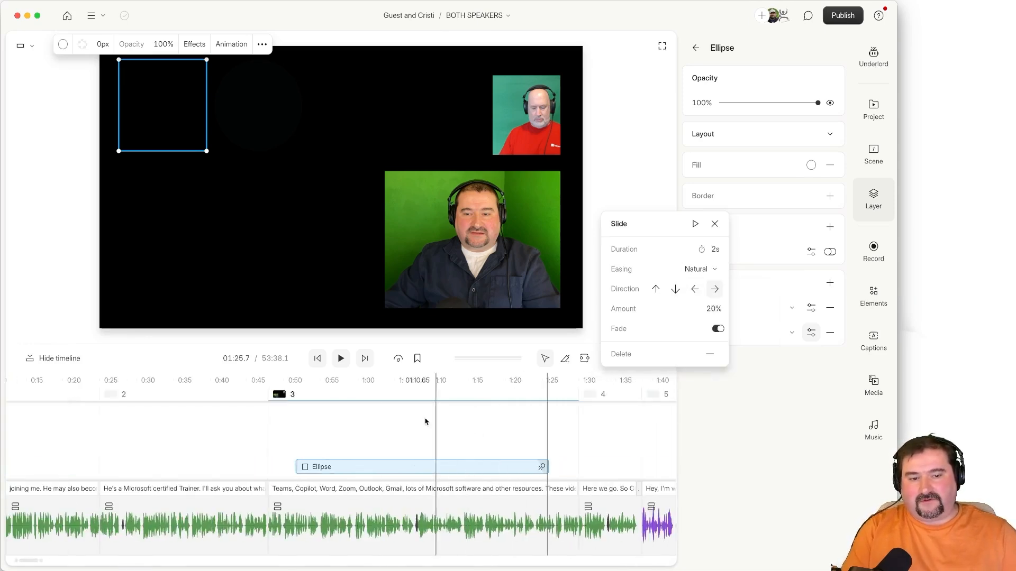
{"action": "left_click", "coordinate": [297, 382]}
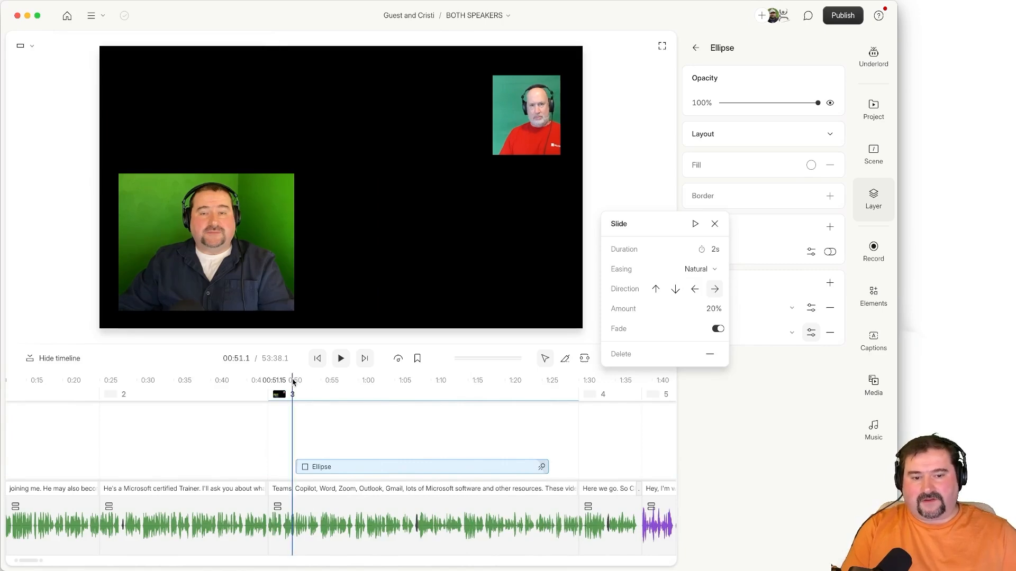
{"action": "left_click", "coordinate": [304, 382]}
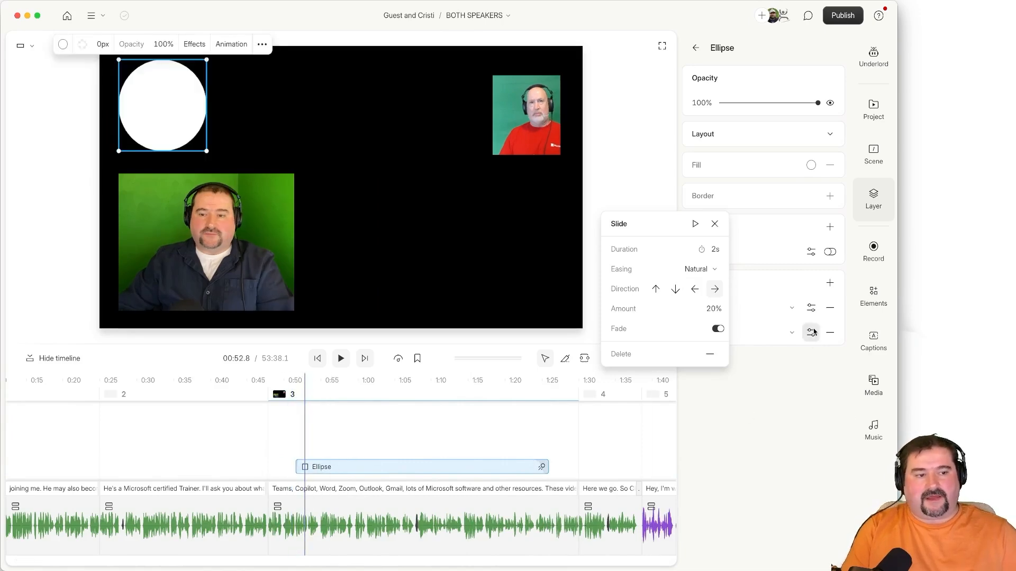
{"action": "left_click", "coordinate": [811, 309]}
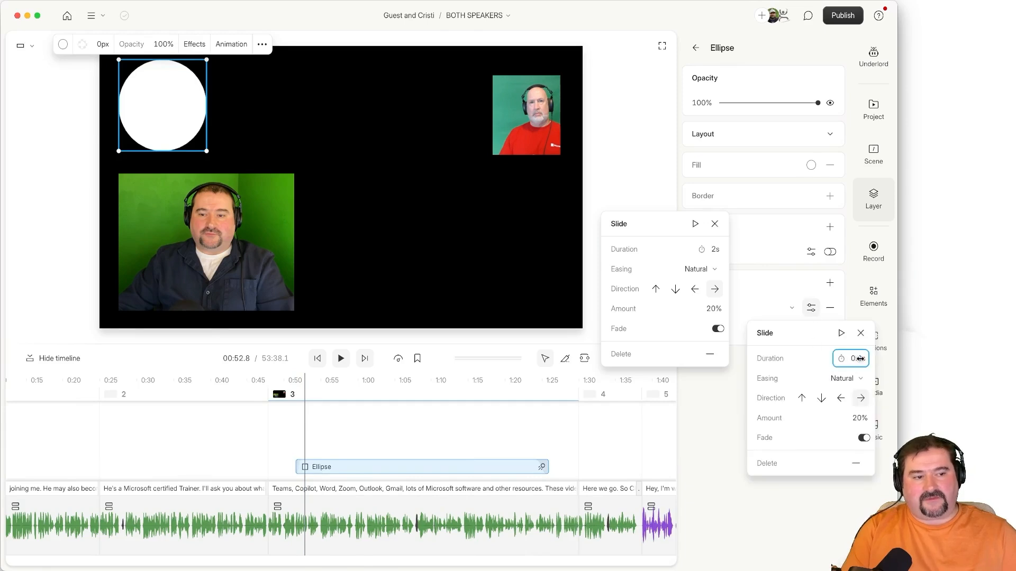
{"action": "left_click_drag", "start_coordinate": [860, 359], "coordinate": [651, 47]}
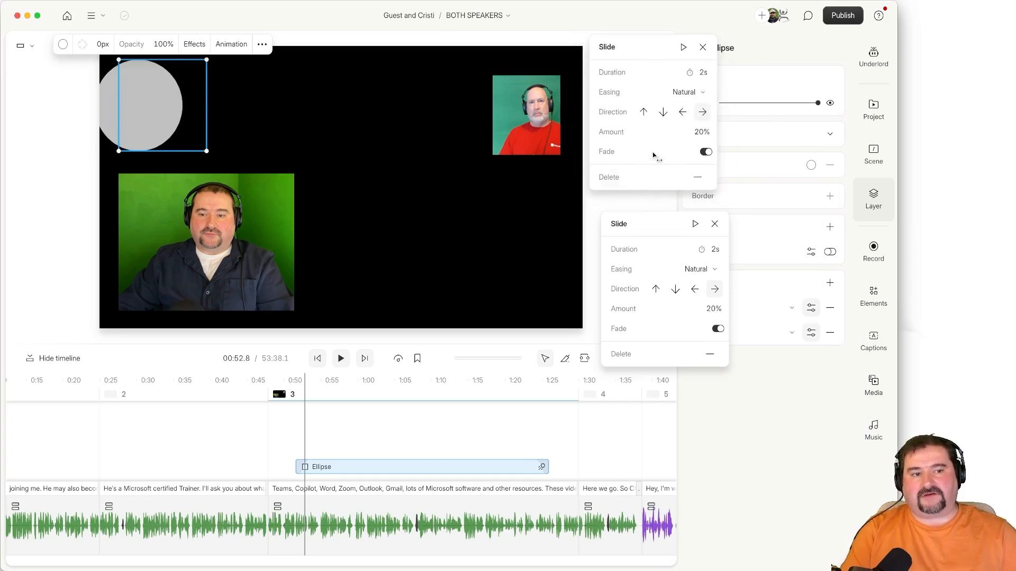
Stack the entrance and exit Slide settings windows and place the playhead at about 00:51.0, before the ellipse clip
{"action": "mouse_move", "coordinate": [647, 219]}
{"action": "left_mouse_down"}
{"action": "mouse_move", "coordinate": [626, 225]}
{"action": "mouse_move", "coordinate": [639, 220]}
{"action": "left_mouse_up"}
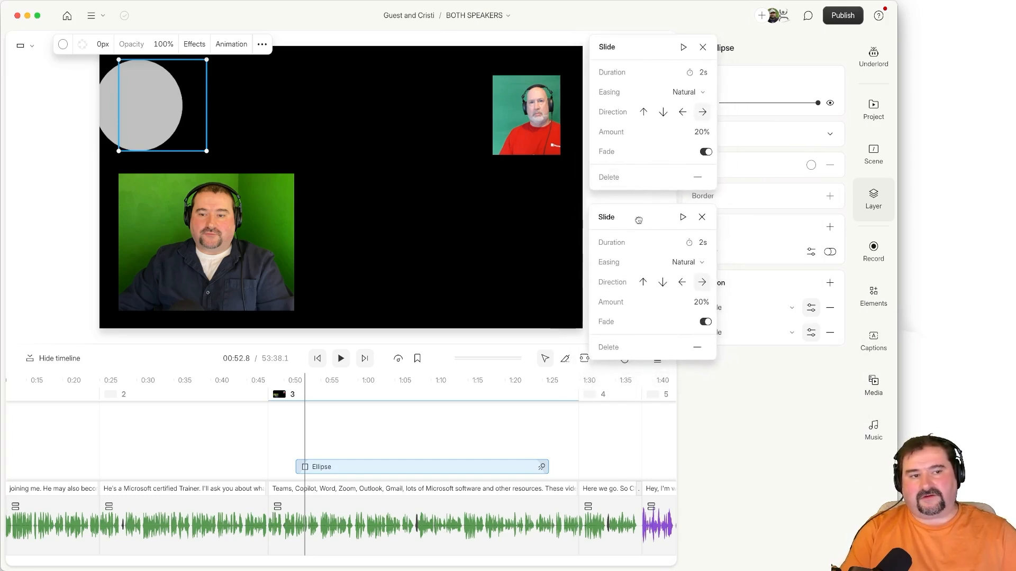
{"action": "left_click_drag", "start_coordinate": [662, 55], "coordinate": [664, 49]}
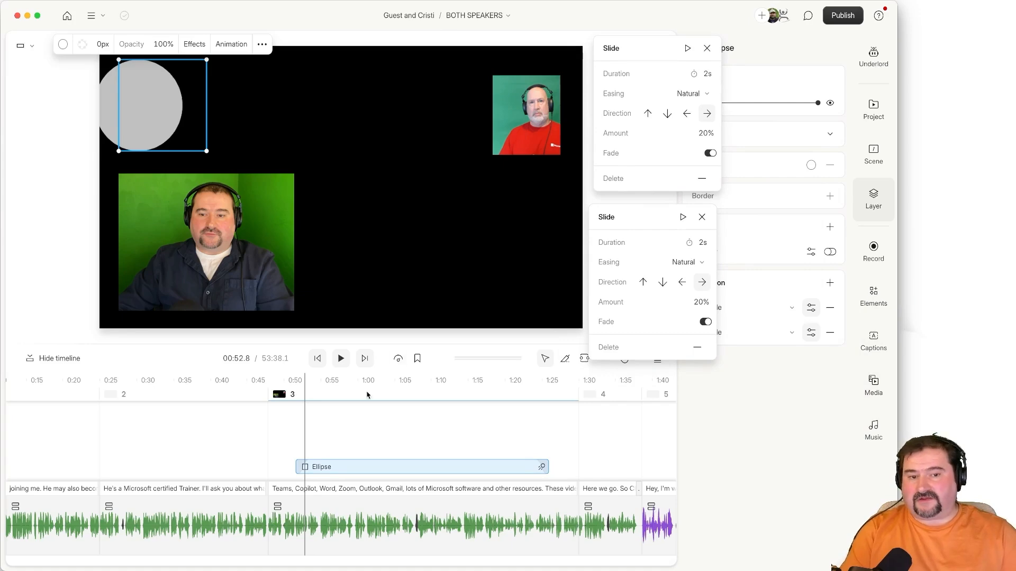
{"action": "left_click", "coordinate": [291, 394]}
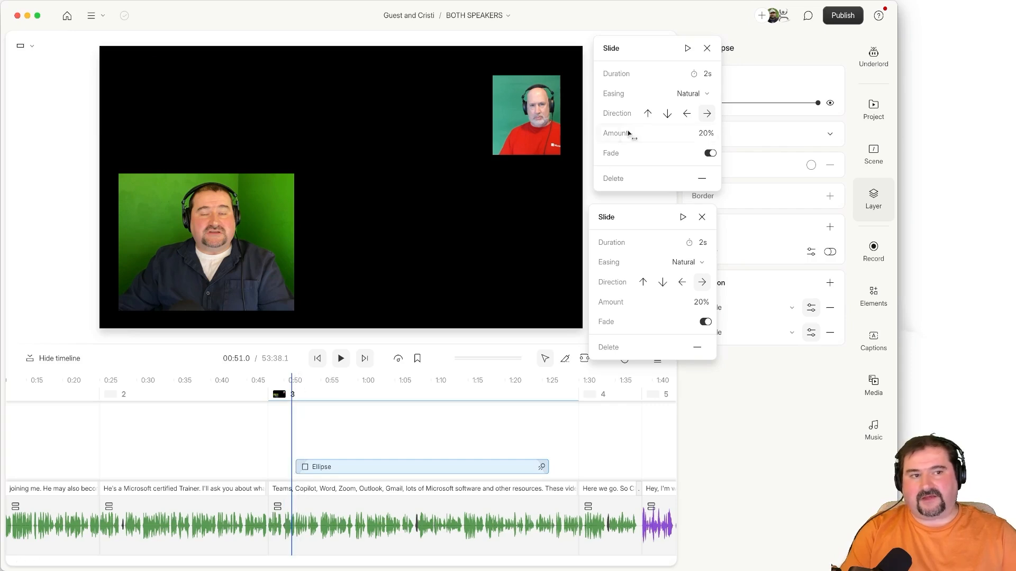
Preview the circle's entrance Slide animation, and play the timeline from about 00:50.4 until the slide-in has finished
{"action": "left_click", "coordinate": [688, 49]}
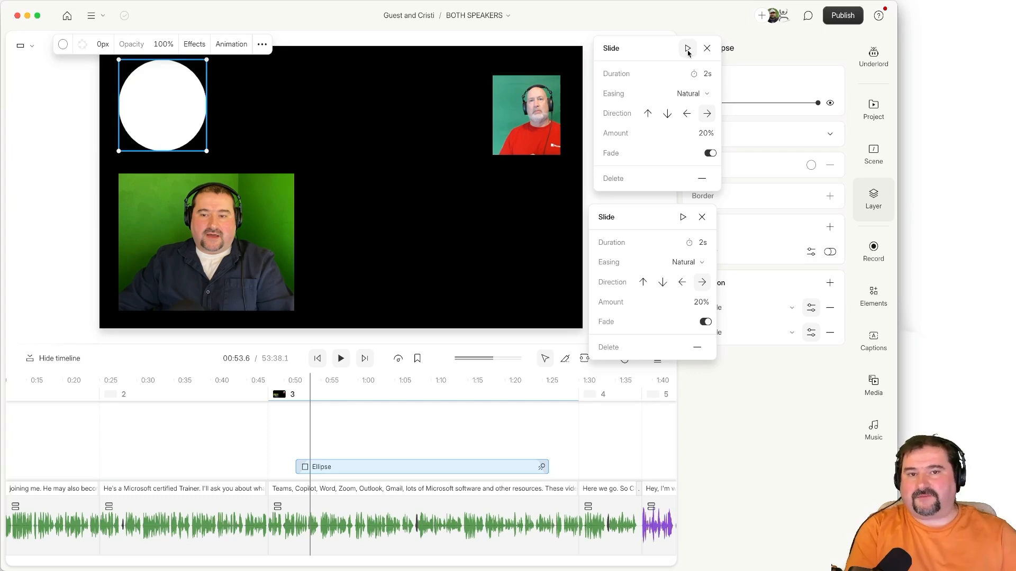
{"action": "left_click", "coordinate": [288, 382]}
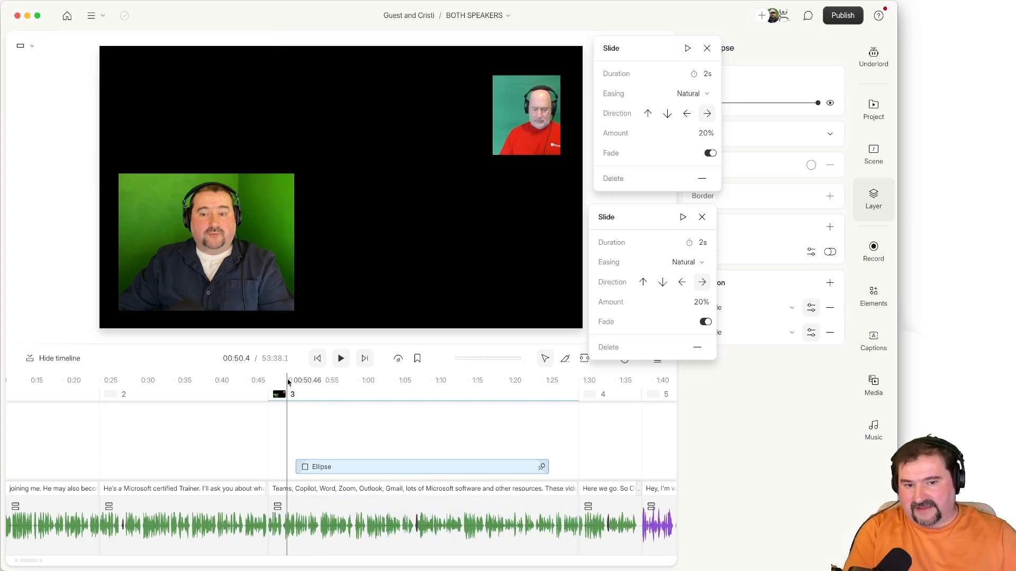
{"action": "left_click", "coordinate": [340, 360]}
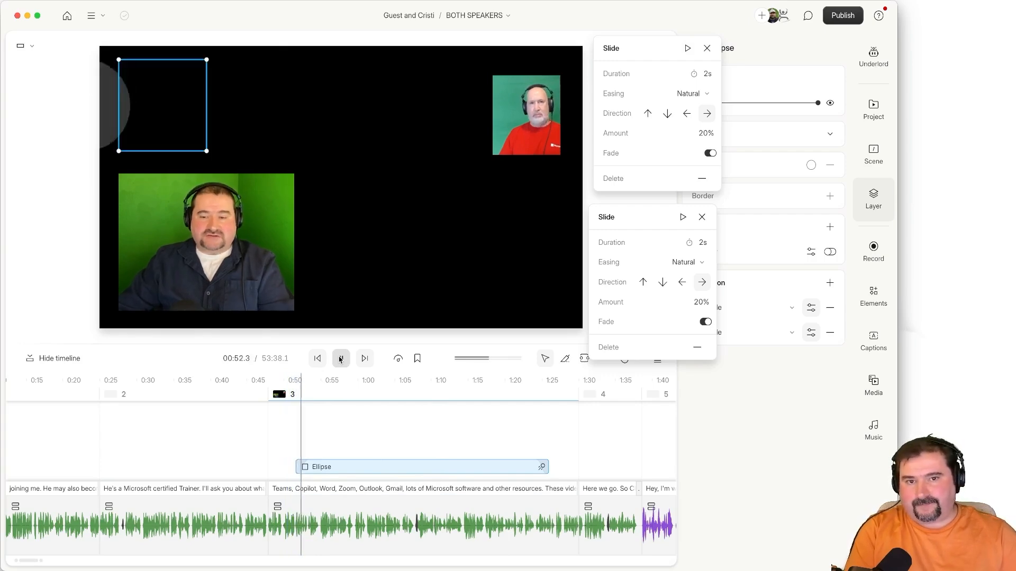
{"action": "left_click", "coordinate": [340, 359]}
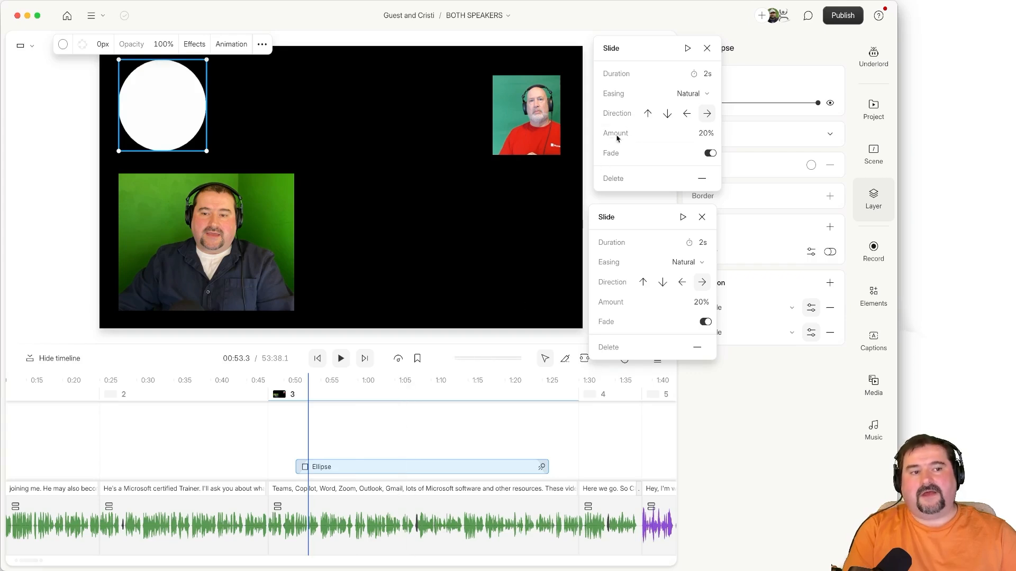
Move the entrance Slide settings window over the canvas, set its easing to Bounce out, and preview the animation
{"action": "left_click_drag", "start_coordinate": [666, 55], "coordinate": [471, 142]}
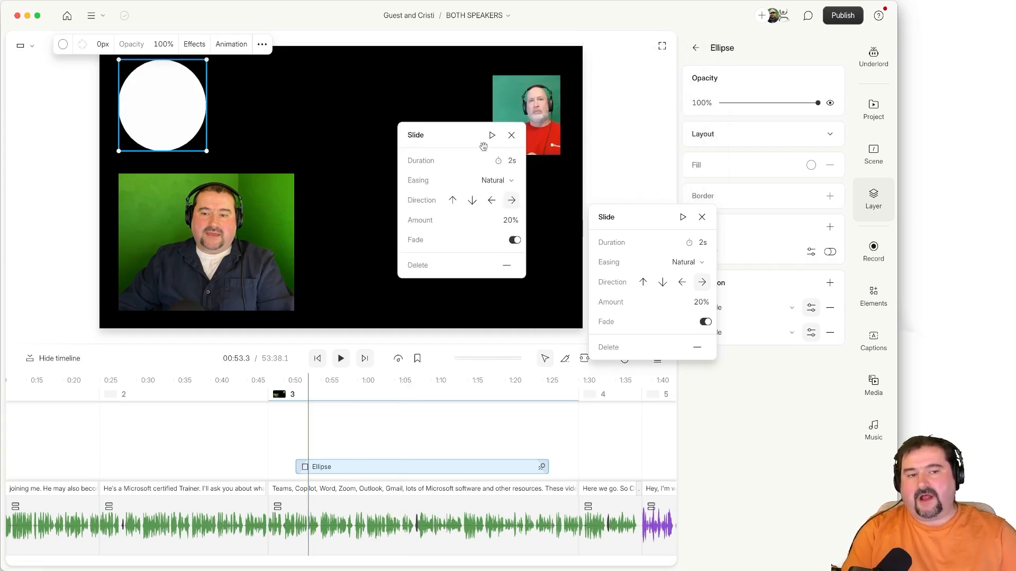
{"action": "left_click", "coordinate": [490, 136]}
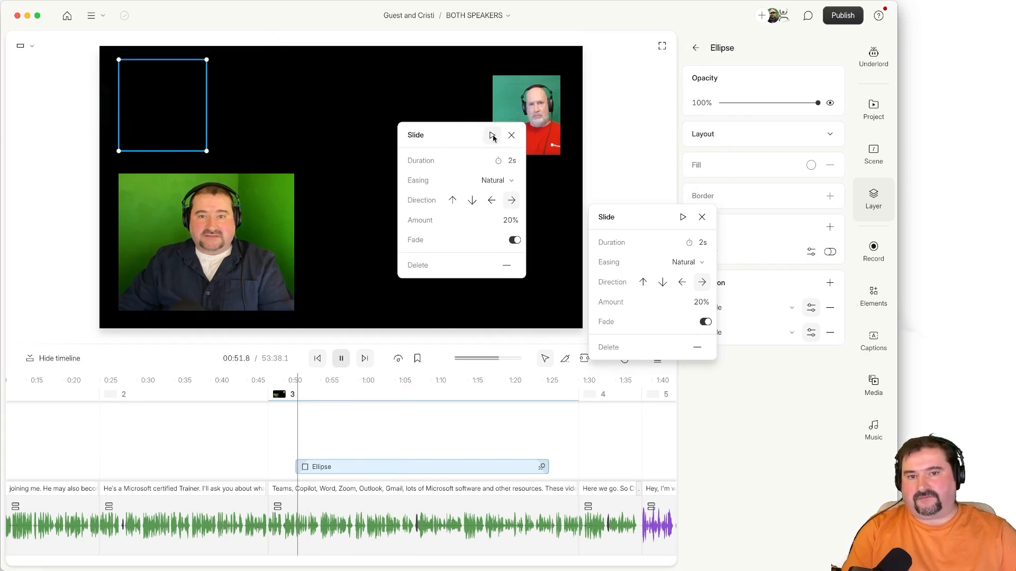
{"action": "left_click", "coordinate": [492, 185]}
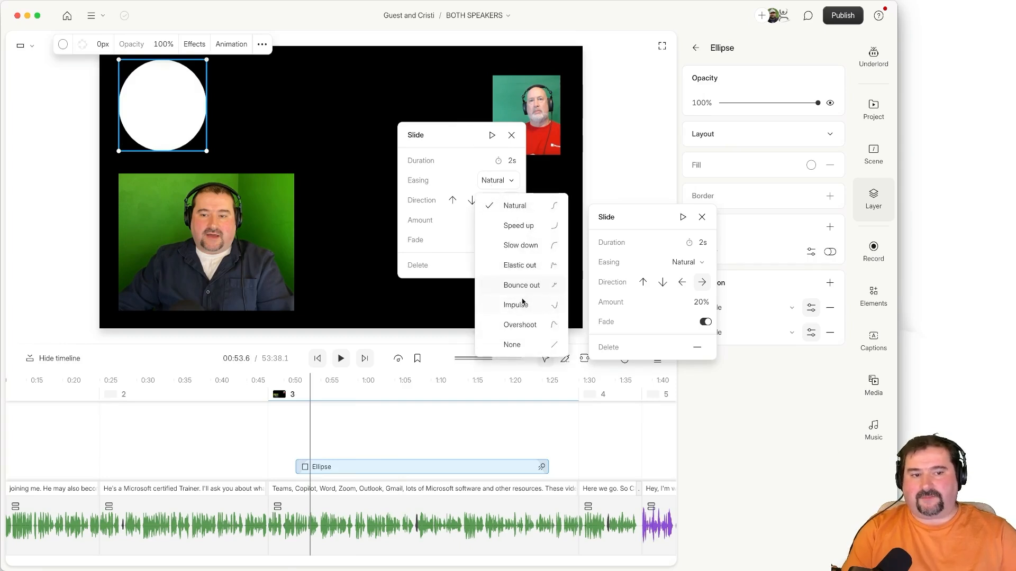
{"action": "left_click", "coordinate": [522, 285]}
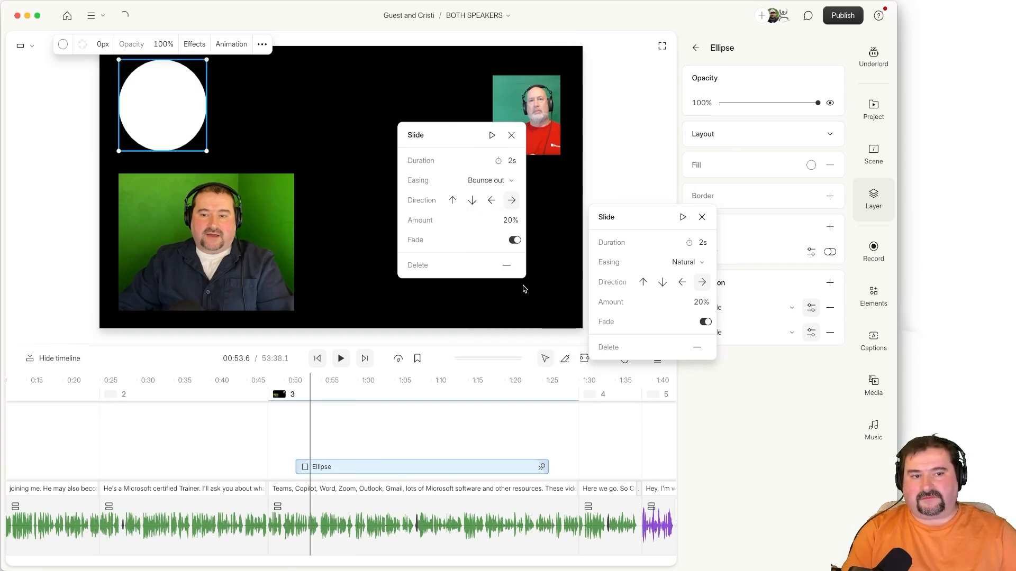
{"action": "left_click", "coordinate": [492, 135]}
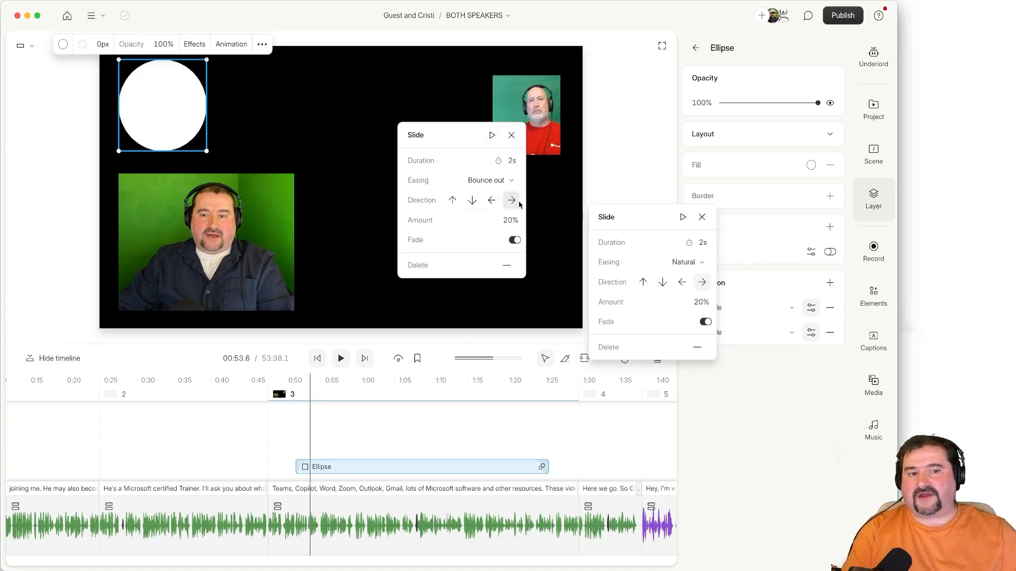
Change the entrance Slide's direction to down and preview the circle sliding in
{"action": "left_click", "coordinate": [472, 201]}
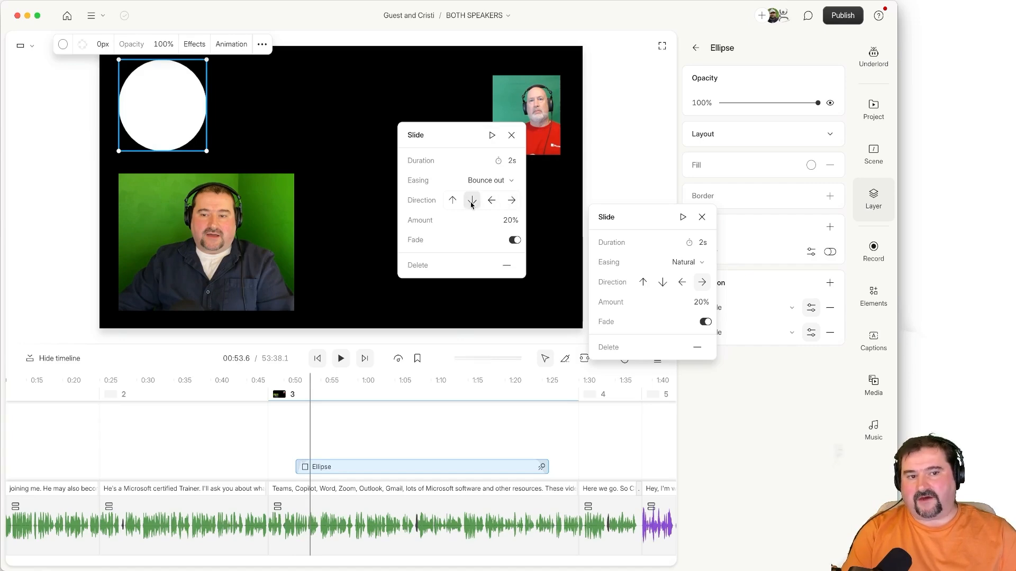
{"action": "left_click_drag", "start_coordinate": [459, 142], "coordinate": [478, 134]}
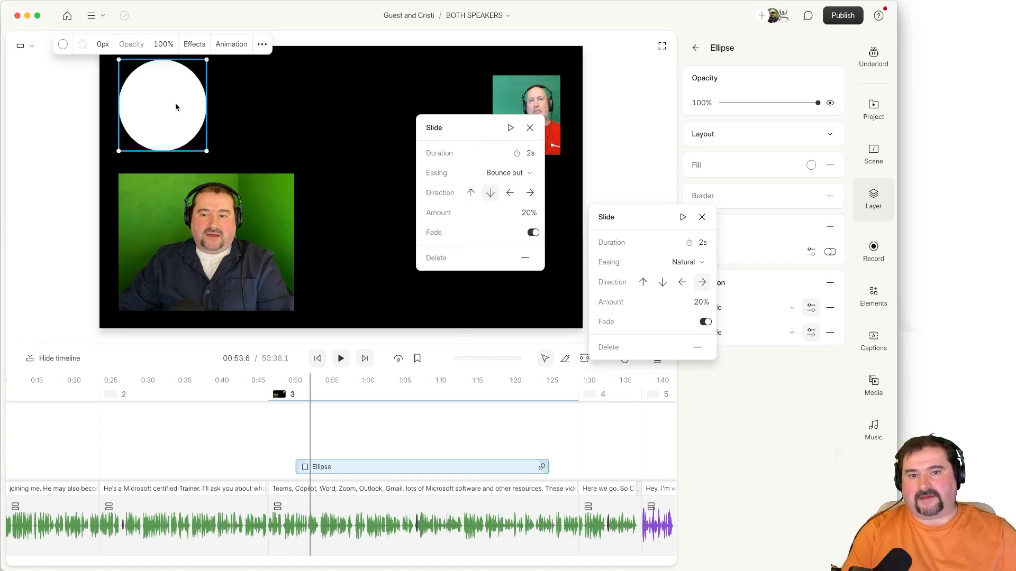
{"action": "left_click", "coordinate": [509, 131]}
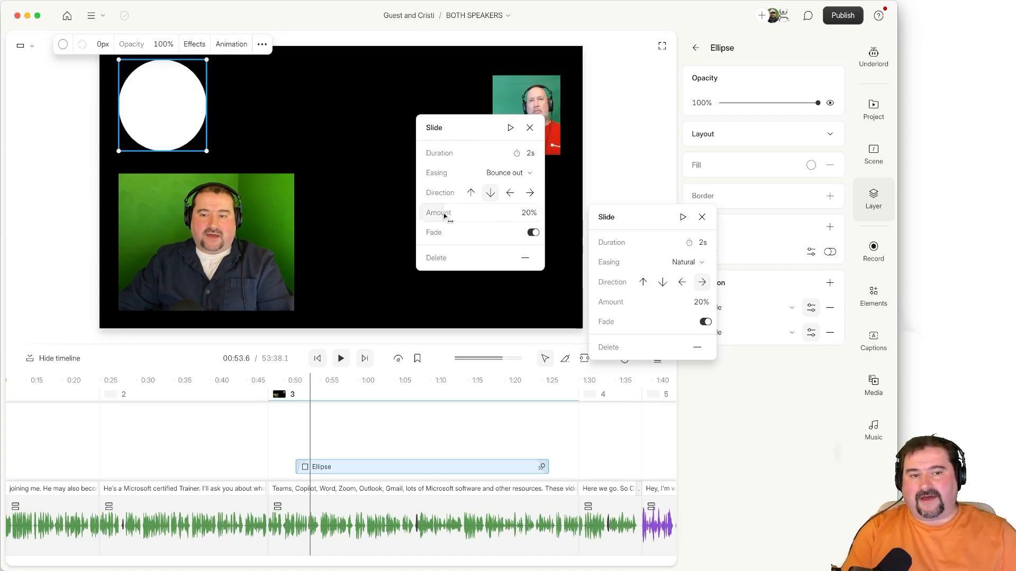
Set the entrance Slide's amount to 31% and turn off its fade, previewing the circle's animation after each change
{"action": "mouse_move", "coordinate": [447, 217]}
{"action": "left_mouse_down"}
{"action": "mouse_move", "coordinate": [468, 214]}
{"action": "mouse_move", "coordinate": [457, 214]}
{"action": "left_mouse_up"}
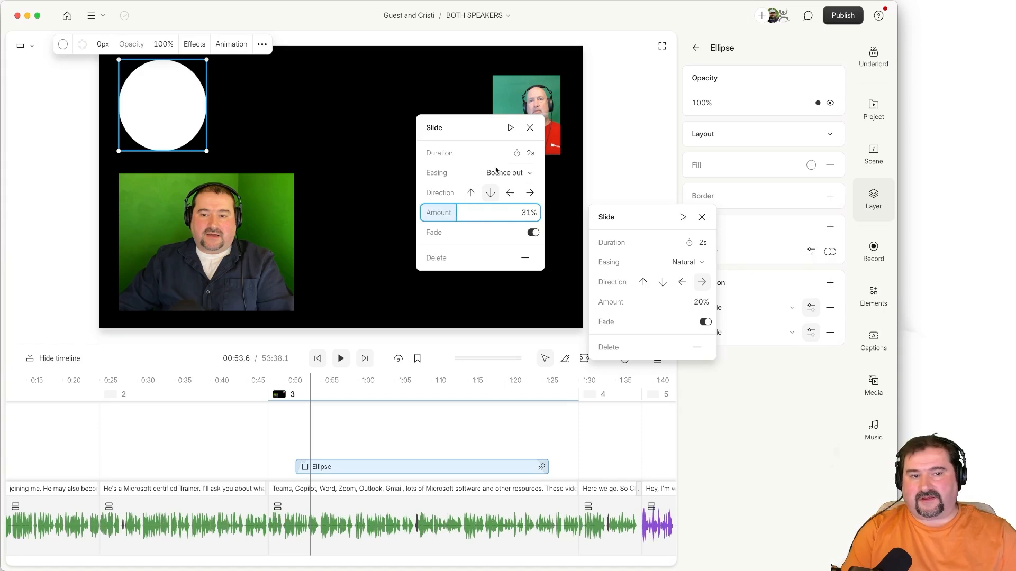
{"action": "left_click", "coordinate": [509, 129]}
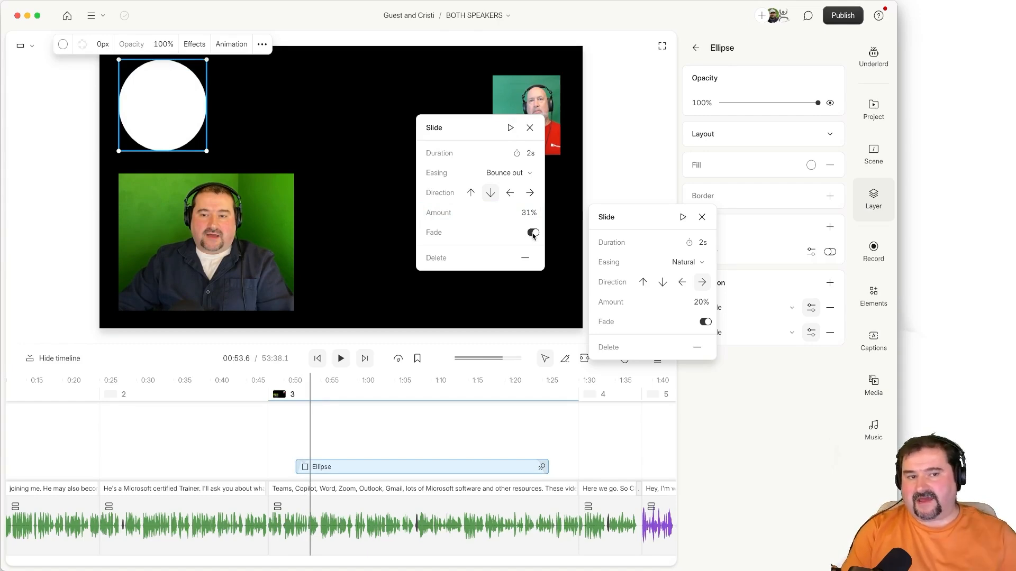
{"action": "left_click", "coordinate": [533, 236]}
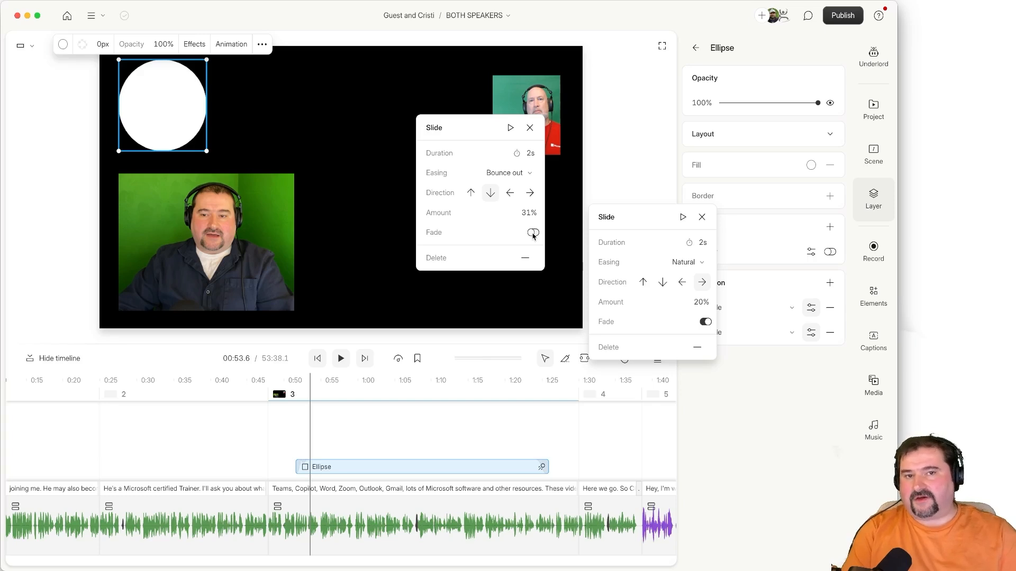
{"action": "left_click", "coordinate": [511, 129]}
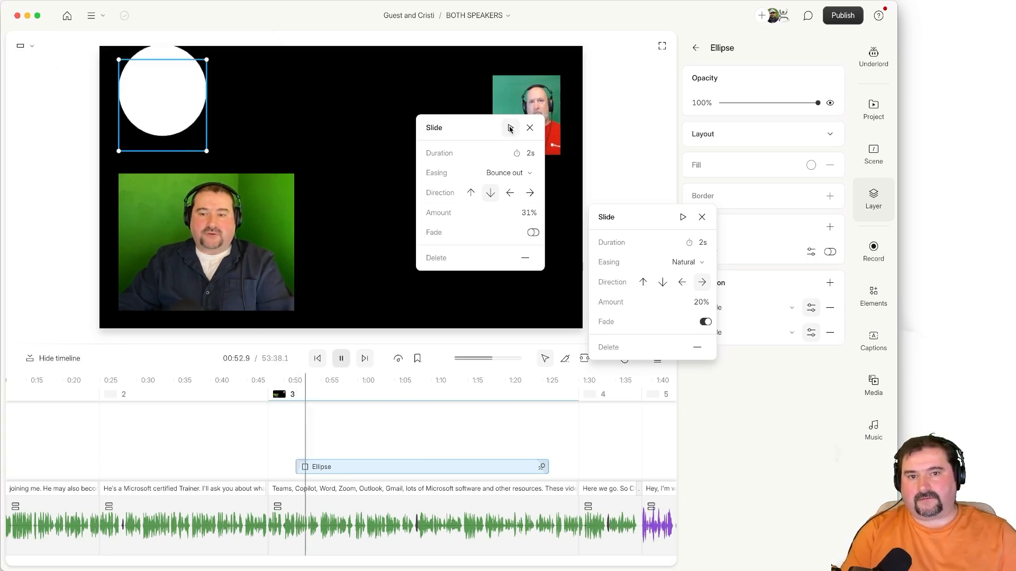